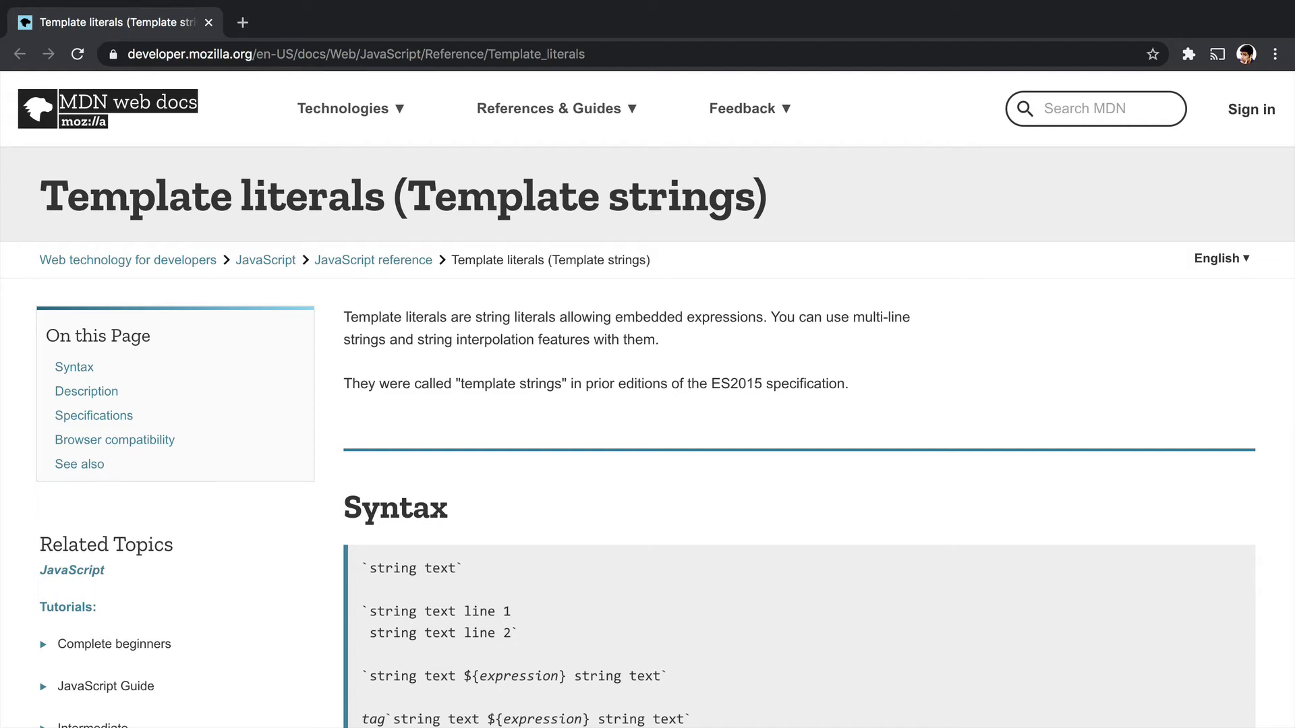
Highlight the Template literals title, backtick, multiline and ${expression} examples in the docs.
left_click_drag(387, 198, 41, 199)
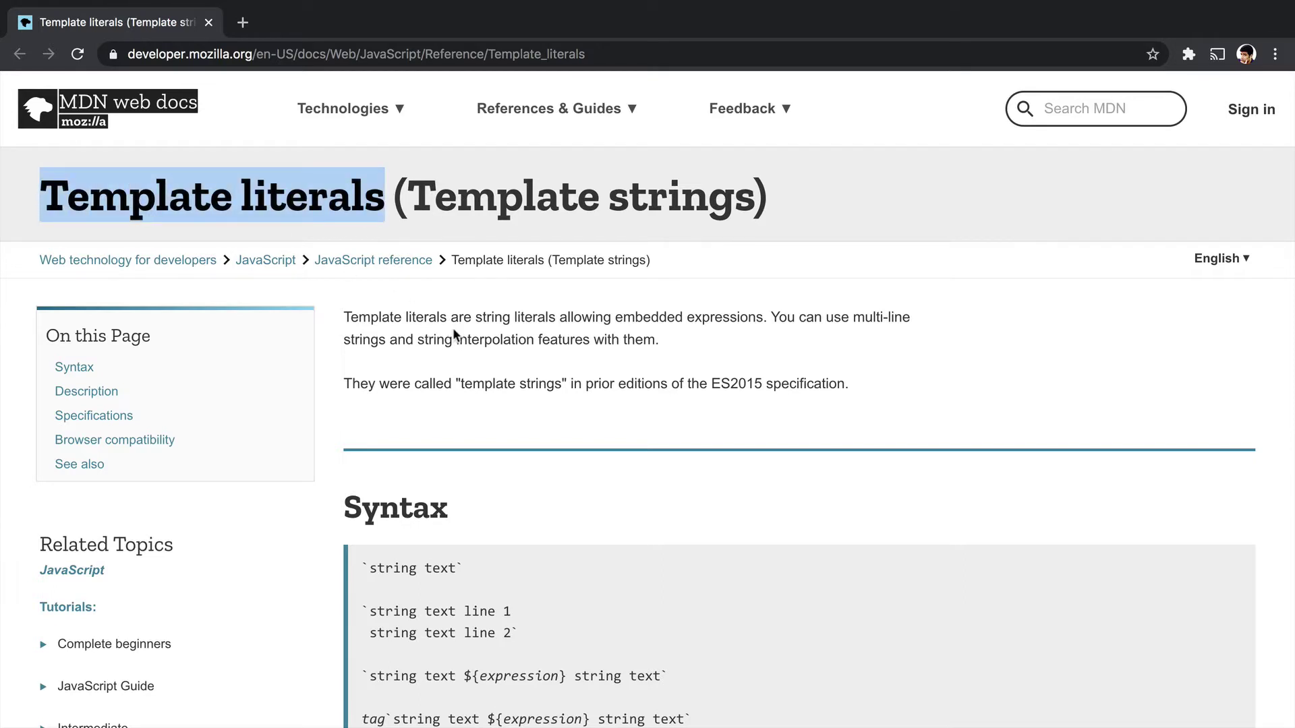
left_click_drag(455, 567, 464, 568)
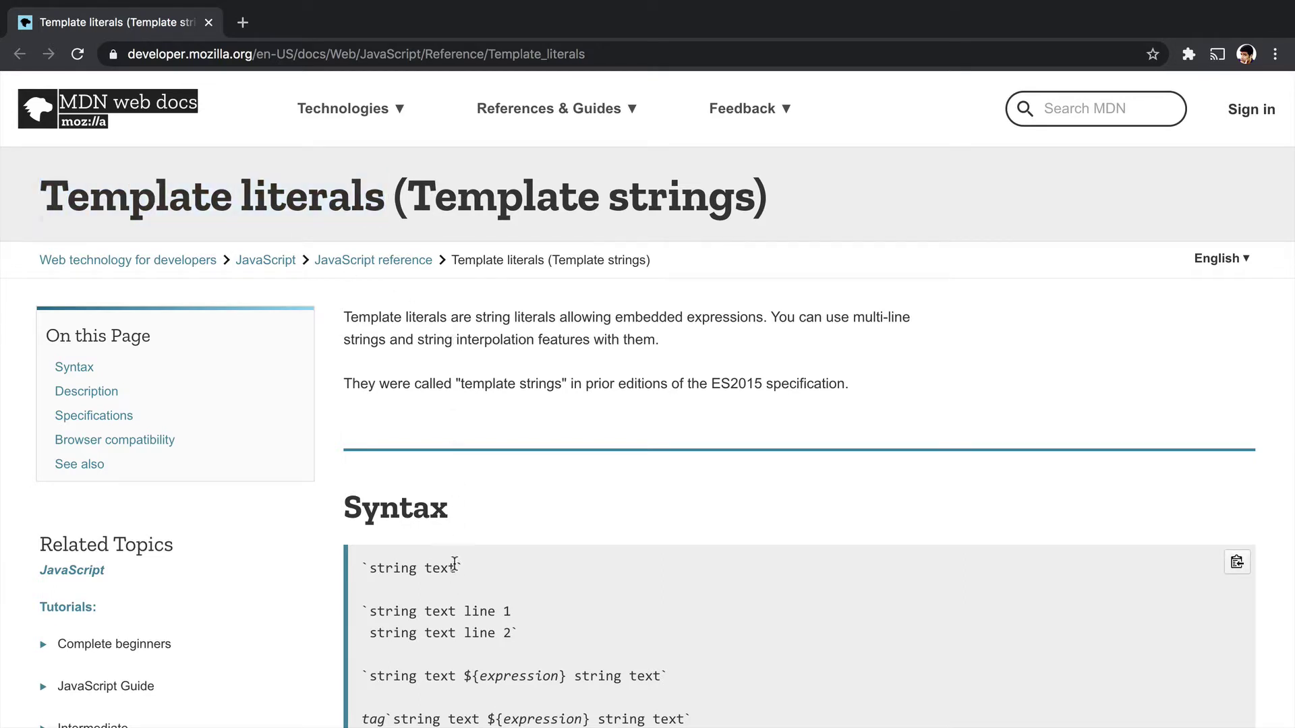
scroll(460, 564, "down", 3)
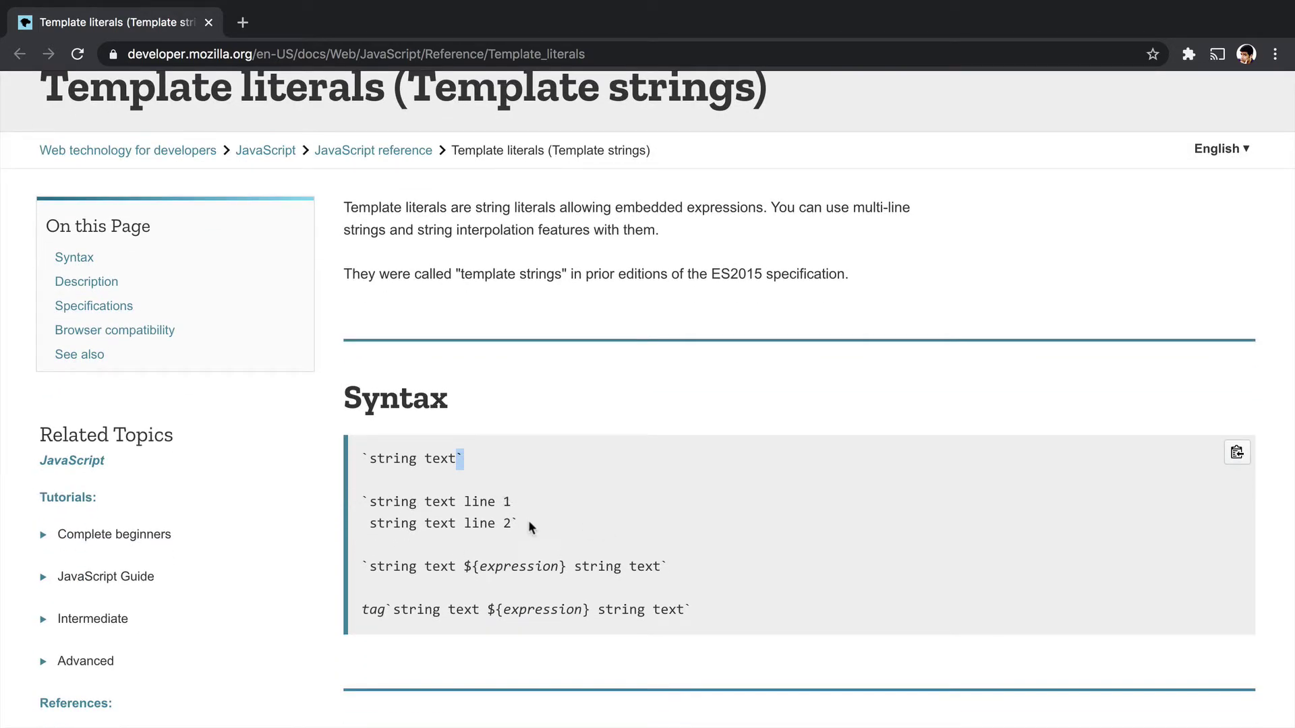
left_click_drag(531, 526, 359, 509)
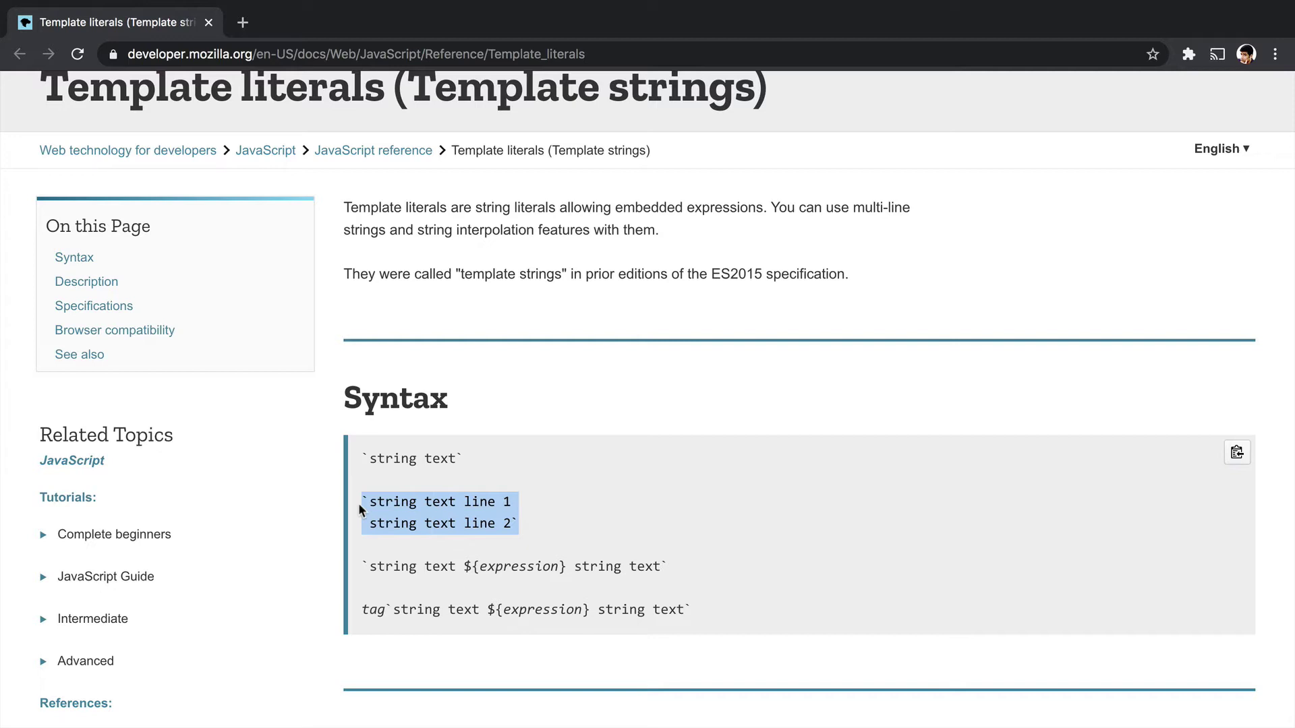
left_click_drag(463, 566, 570, 559)
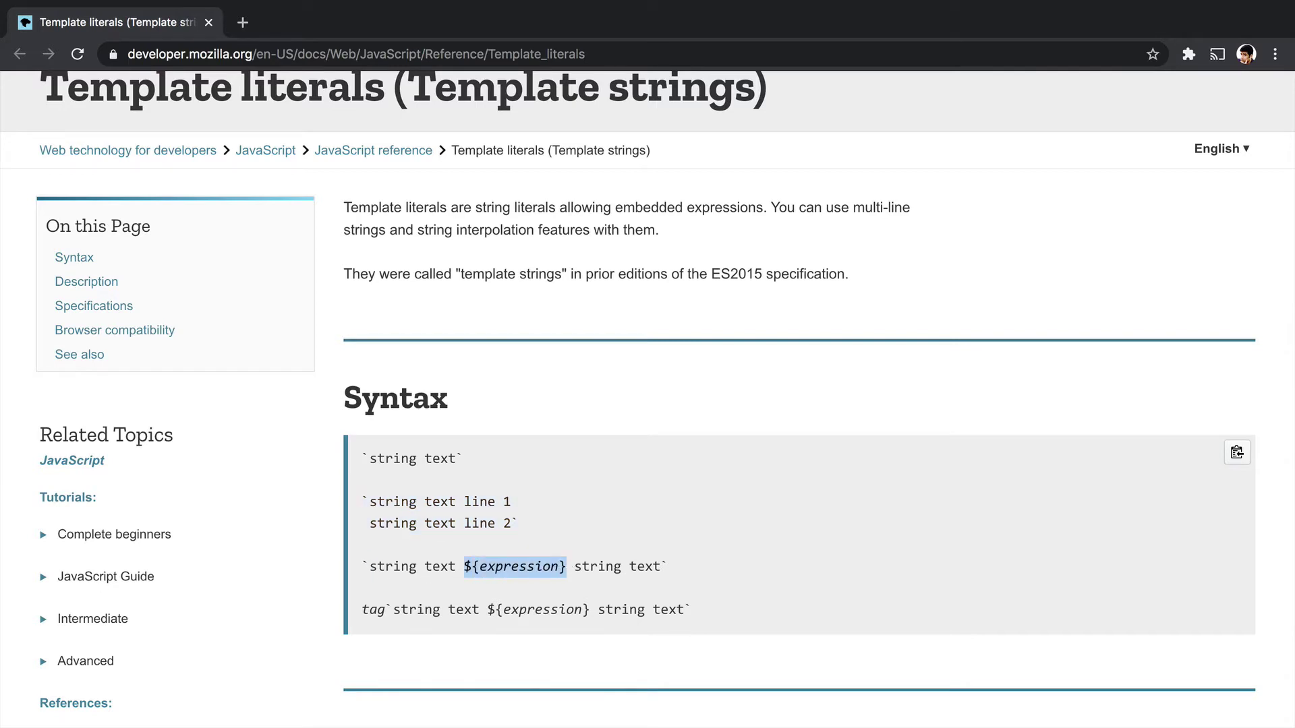
double_click(531, 565)
left_click_drag(387, 610, 360, 613)
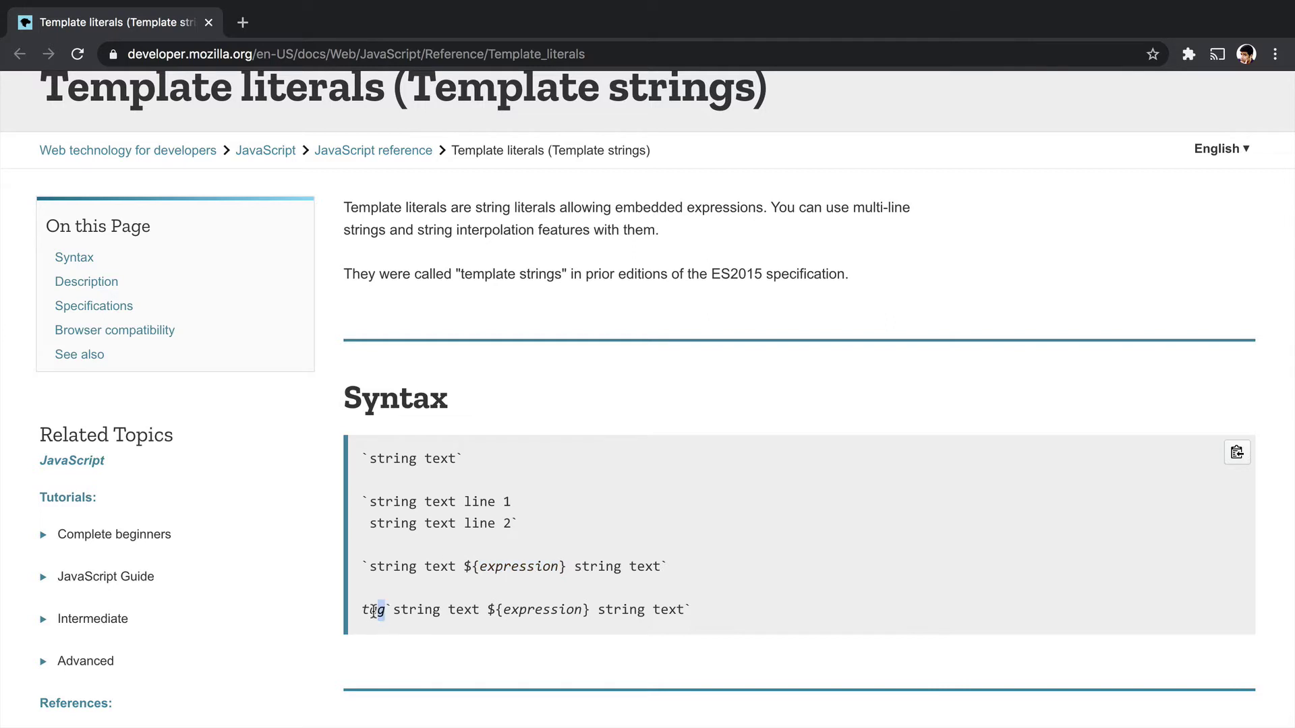
scroll(381, 614, "down", 3)
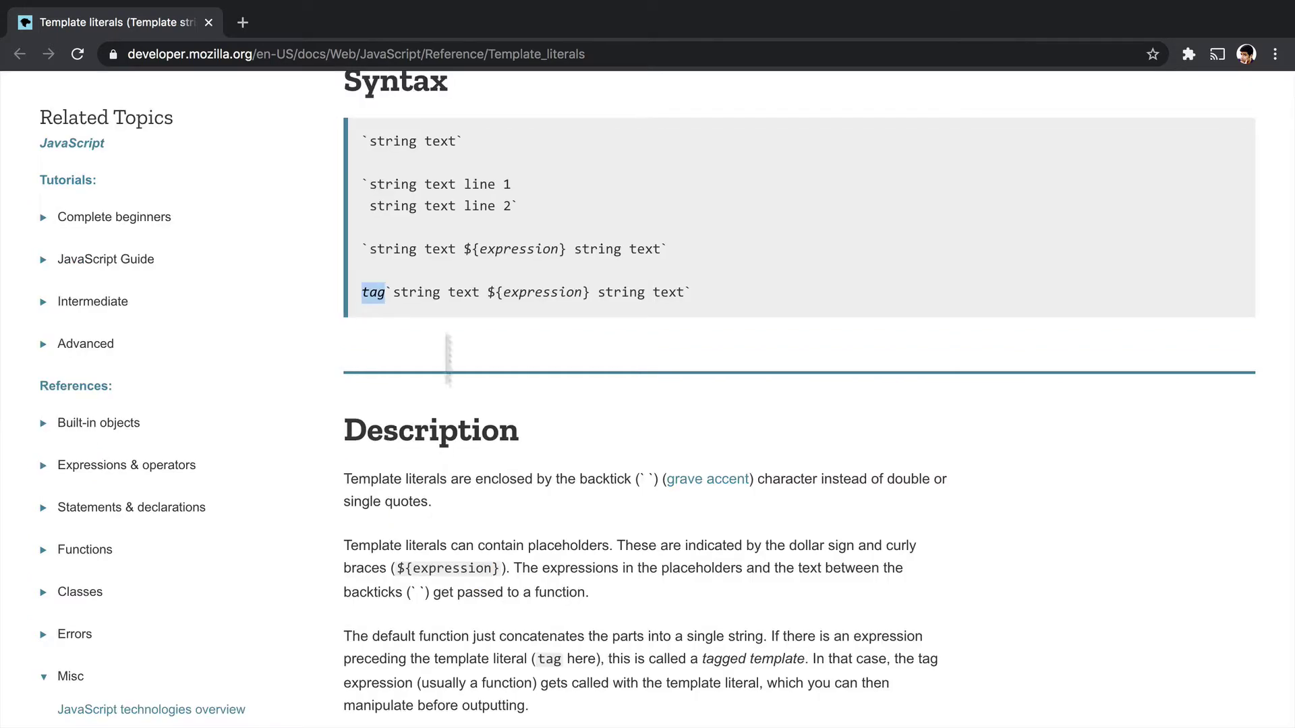
Highlight the tagged example and the docs text on backticks, quotes and placeholders.
left_click(392, 293)
left_click_drag(392, 292, 477, 292)
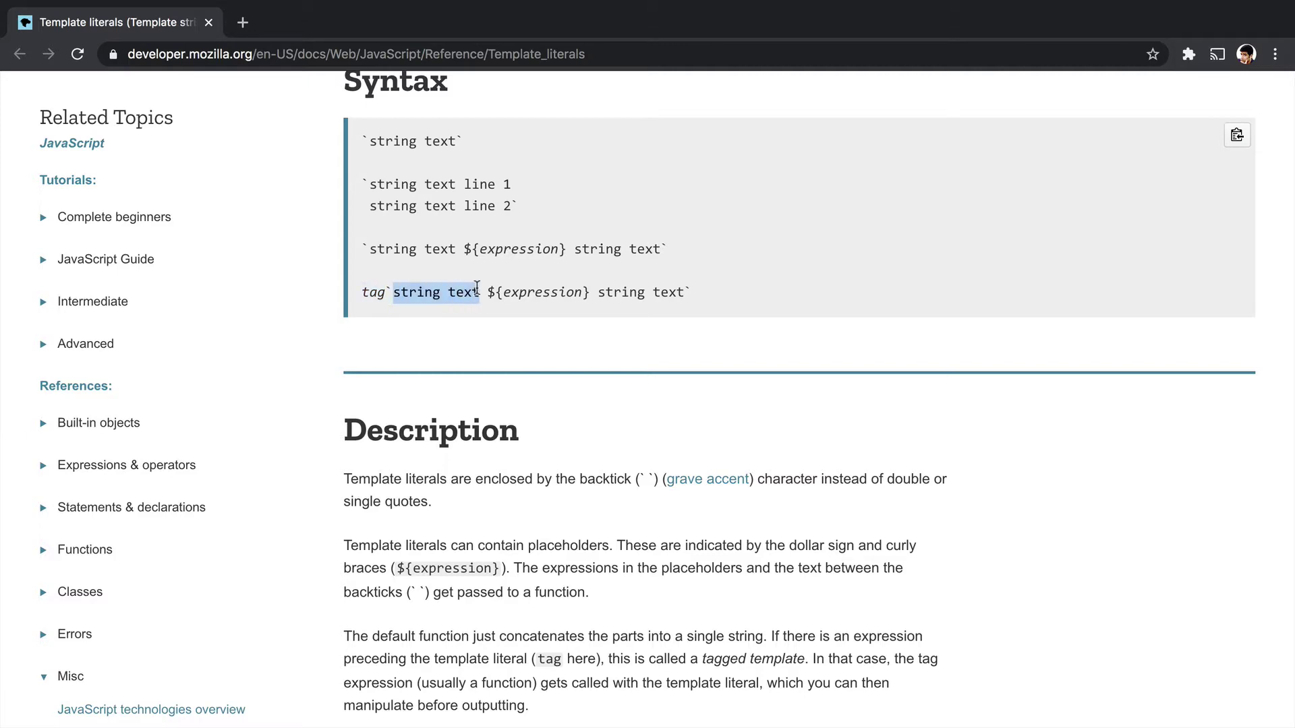
left_click_drag(595, 293, 684, 293)
left_click(552, 304)
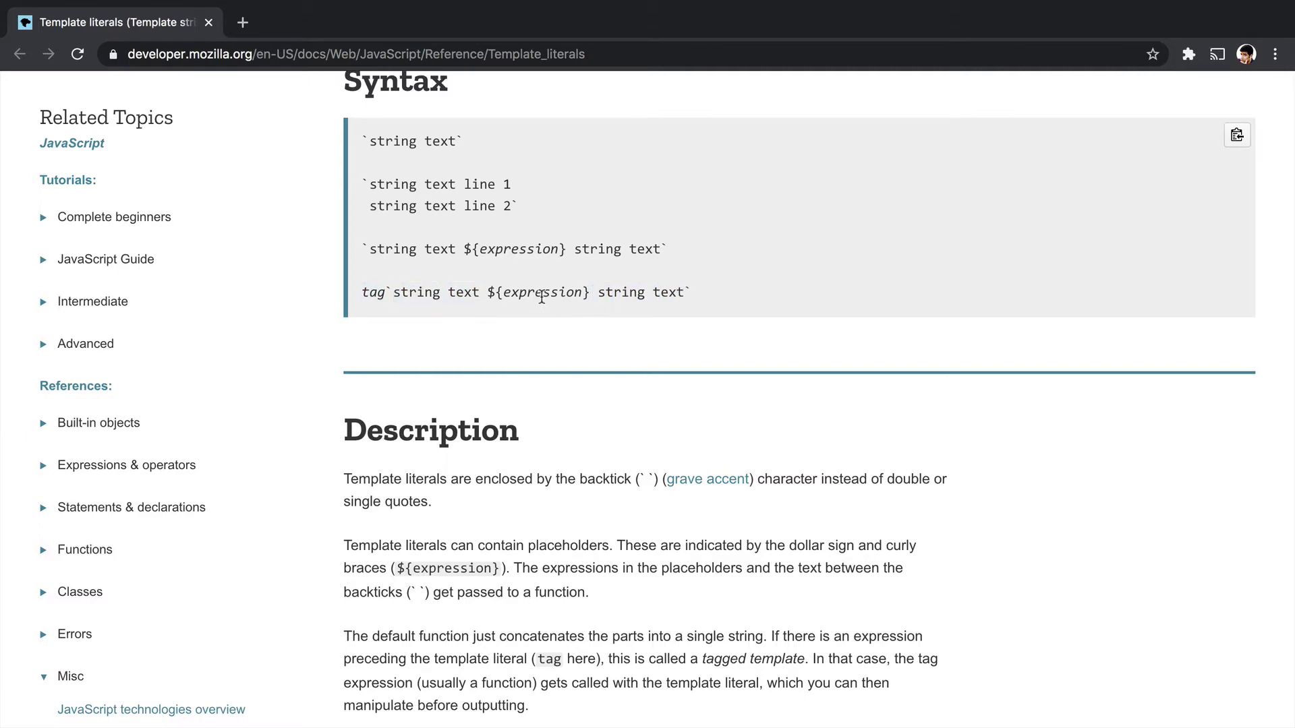
double_click(543, 296)
scroll(543, 297, "down", 2)
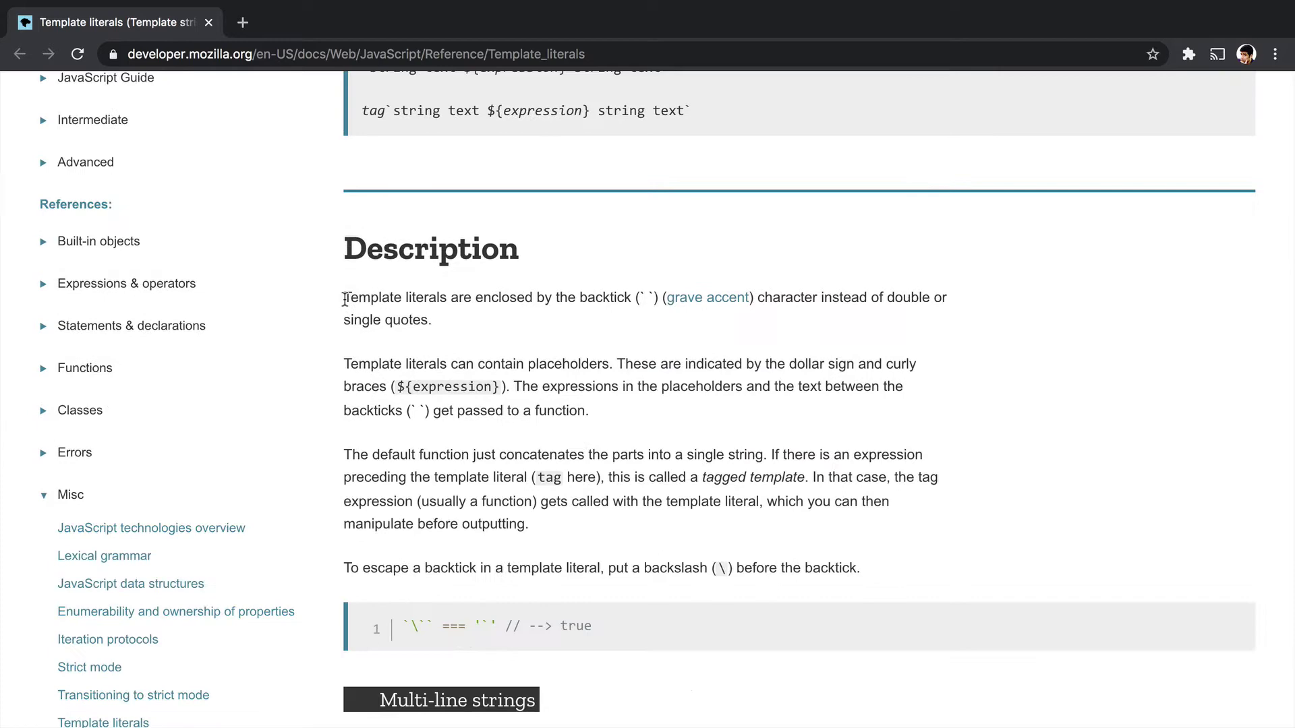
left_click_drag(345, 296, 813, 298)
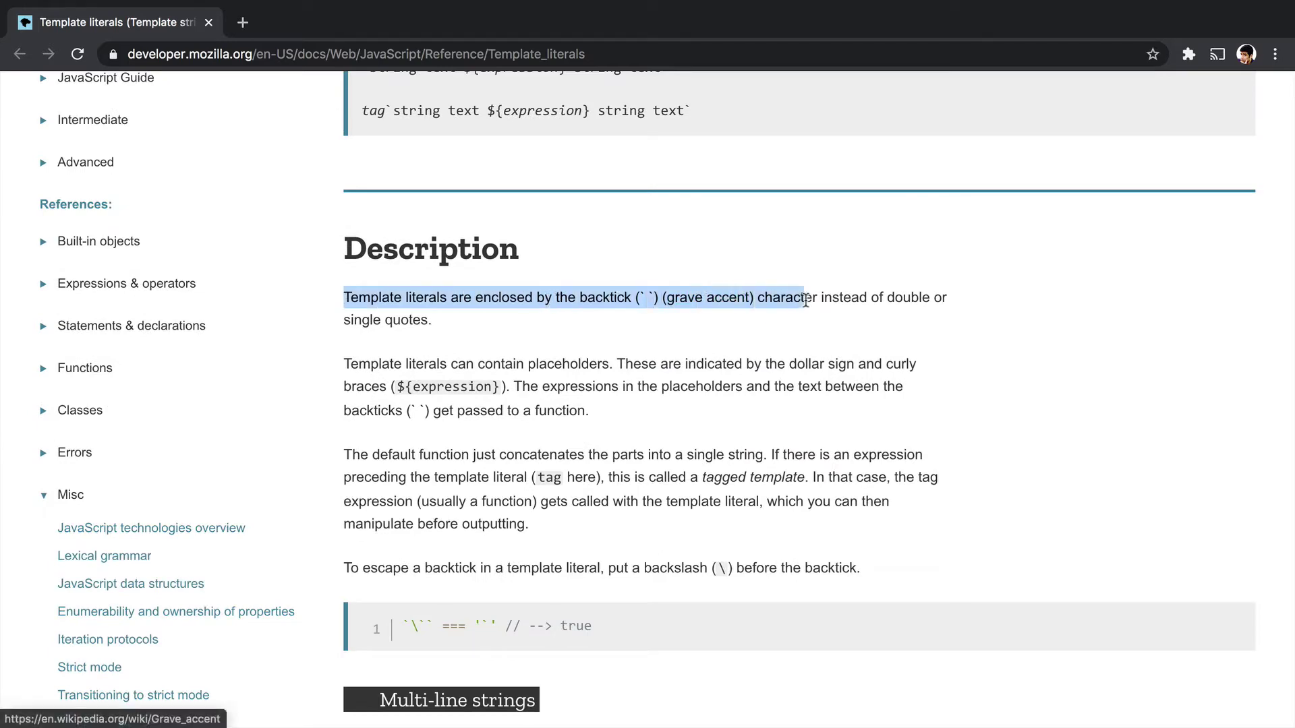
left_click(655, 297)
double_click(652, 298)
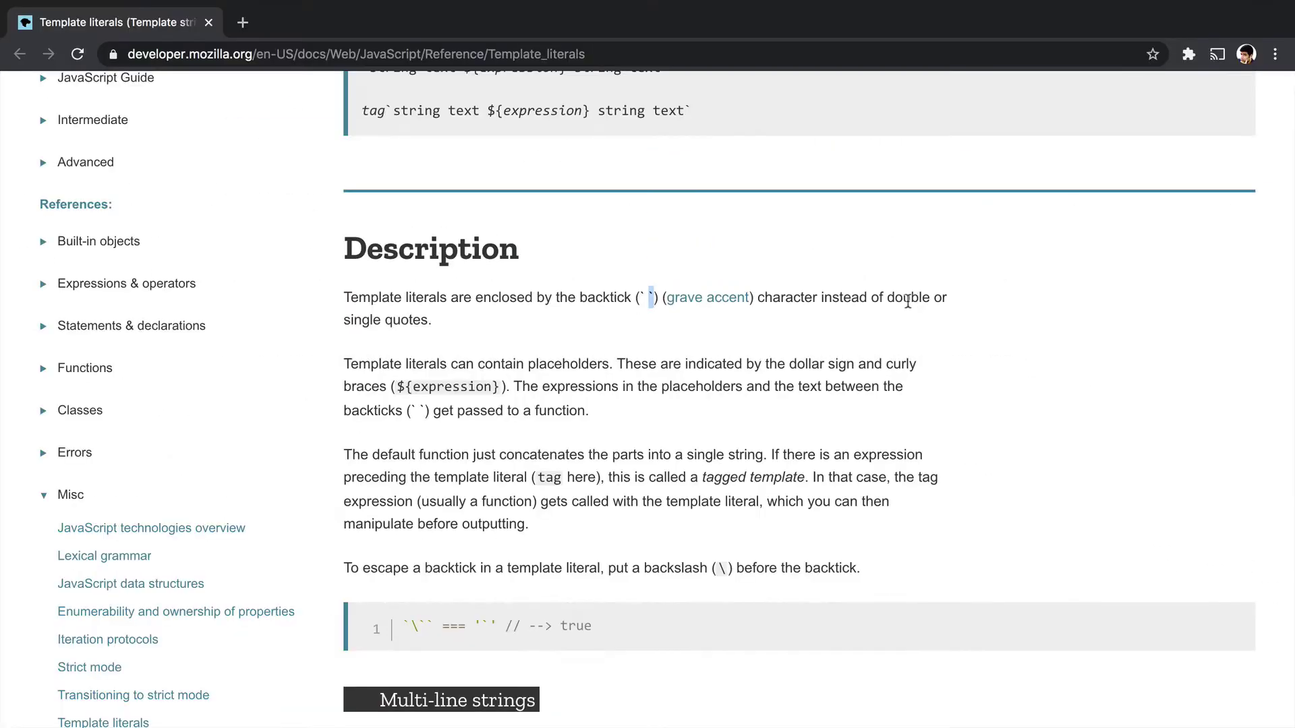
double_click(908, 297)
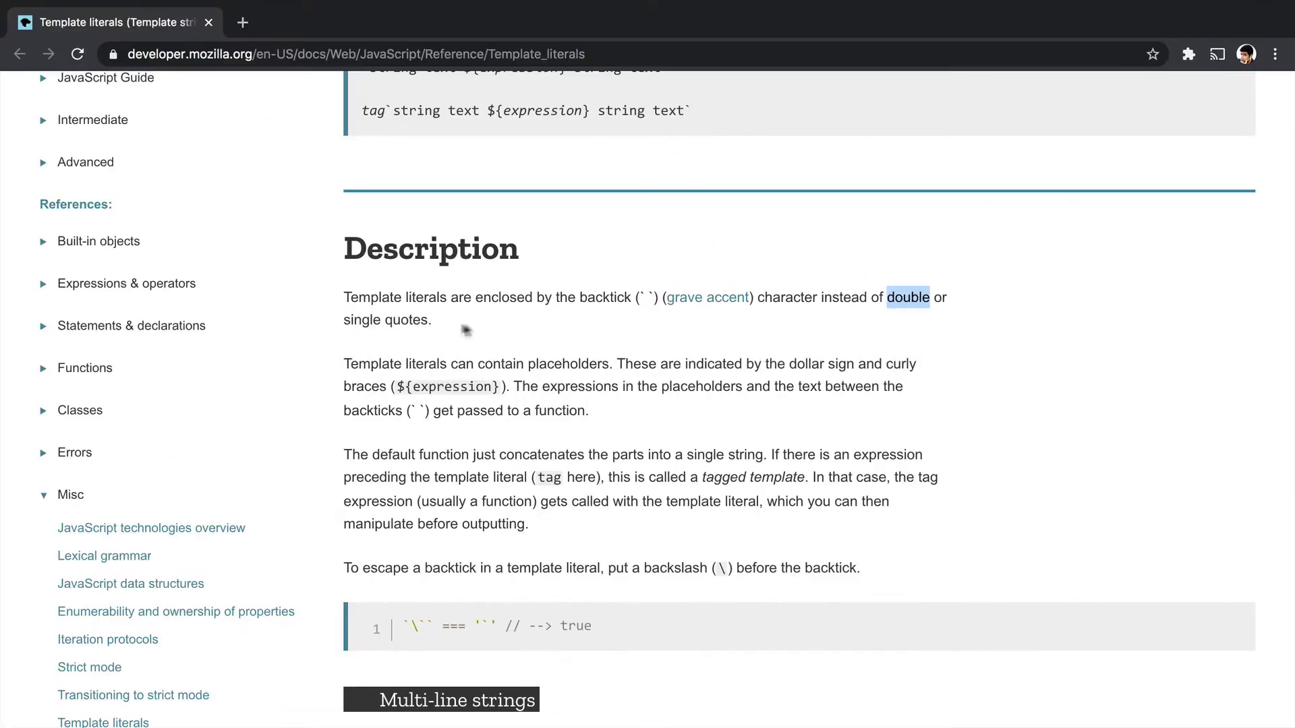
double_click(362, 321)
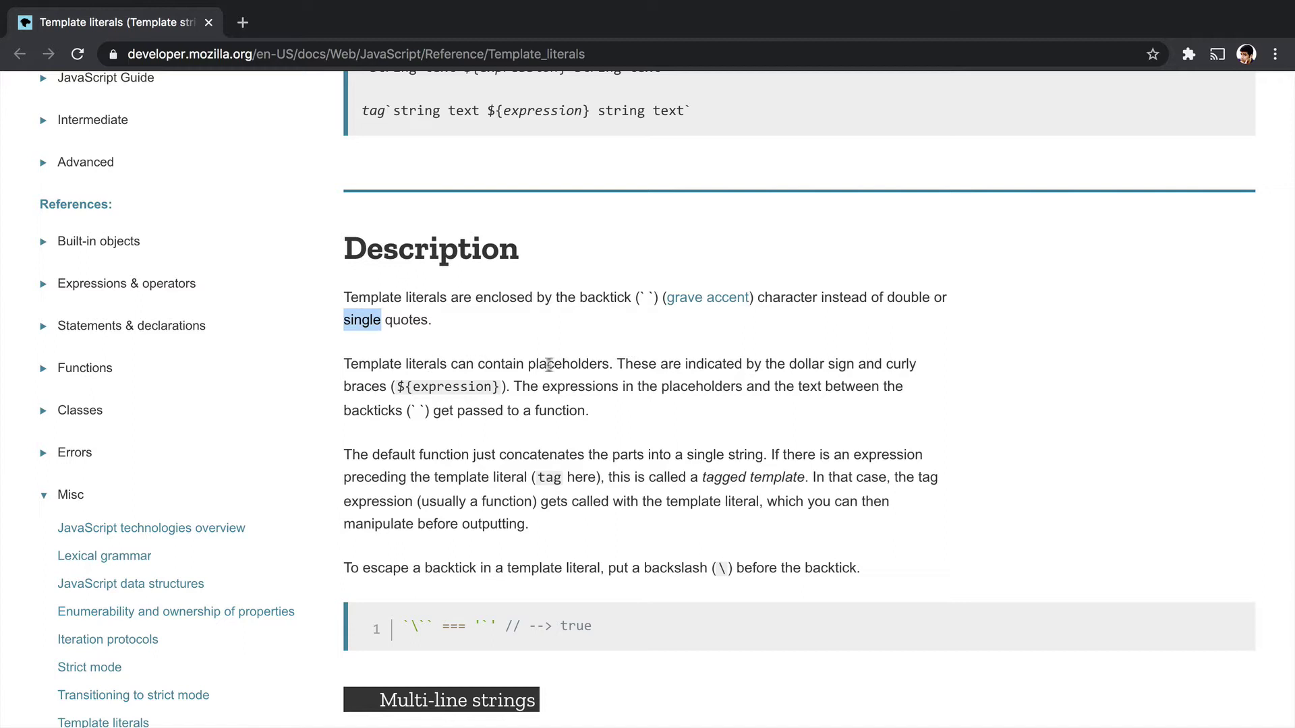
left_click_drag(612, 365, 530, 366)
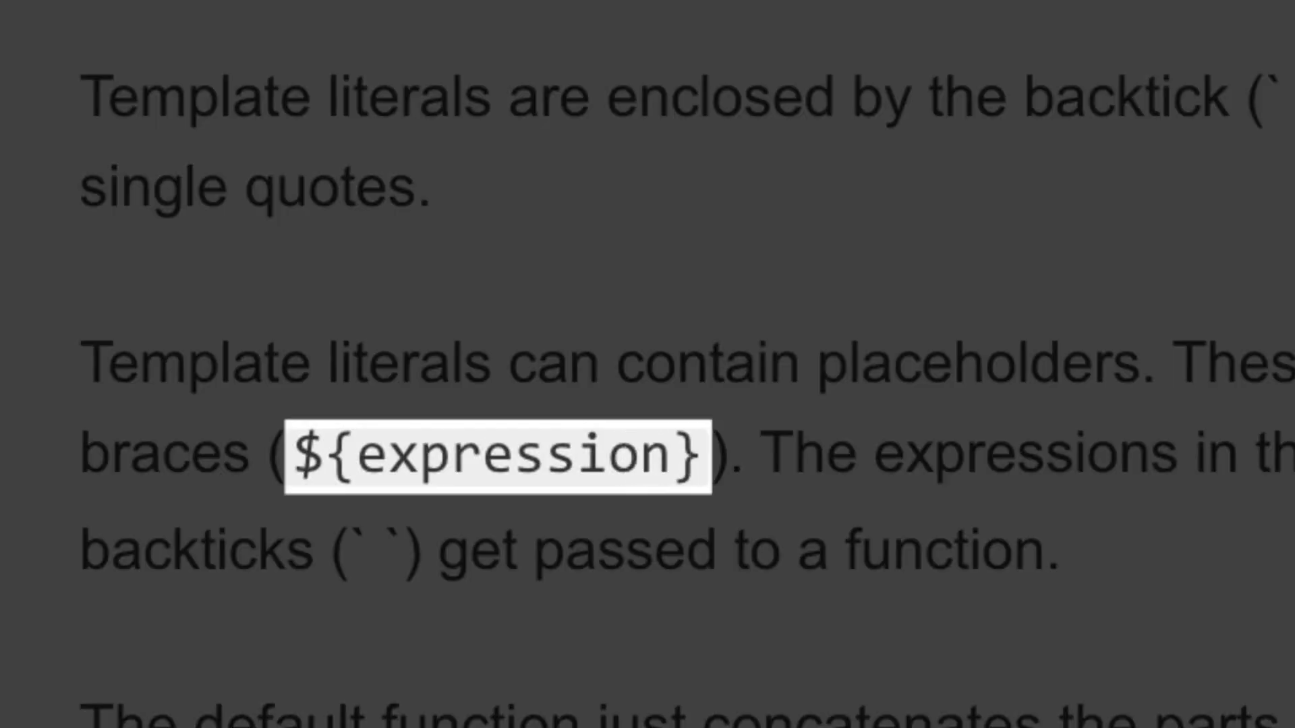
left_click_drag(705, 454, 290, 460)
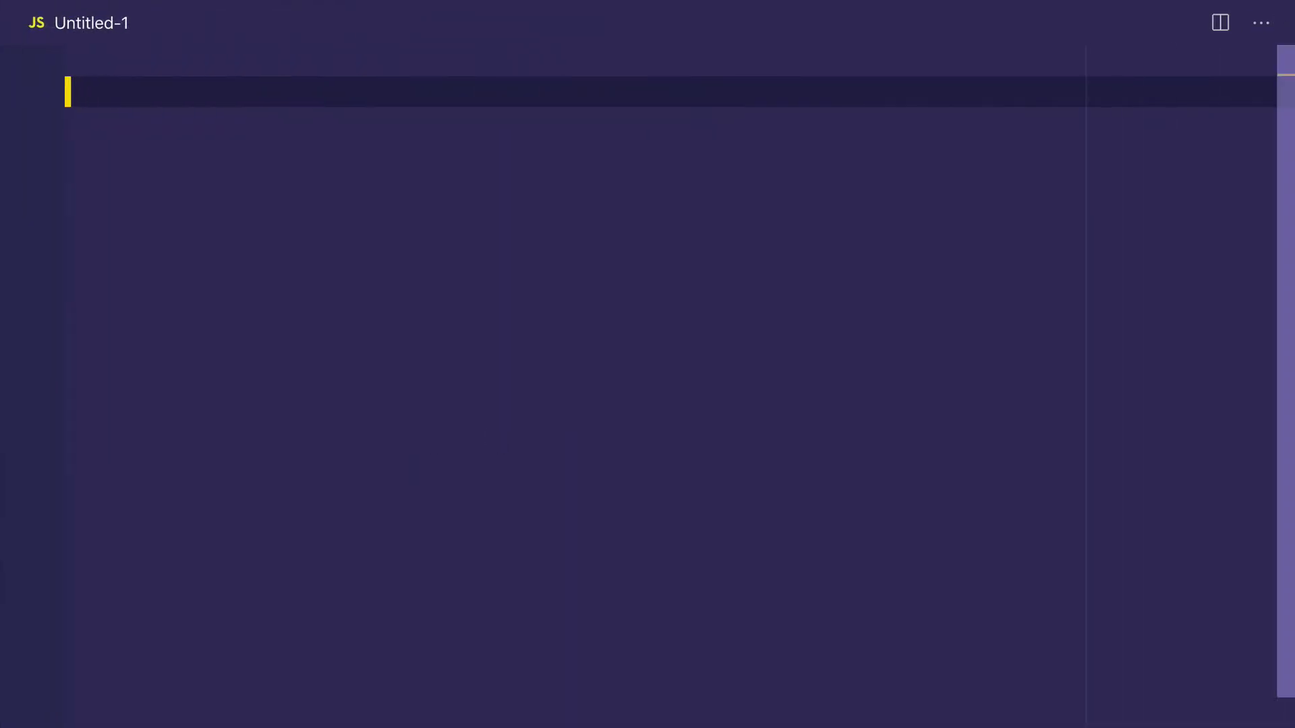
type("let")
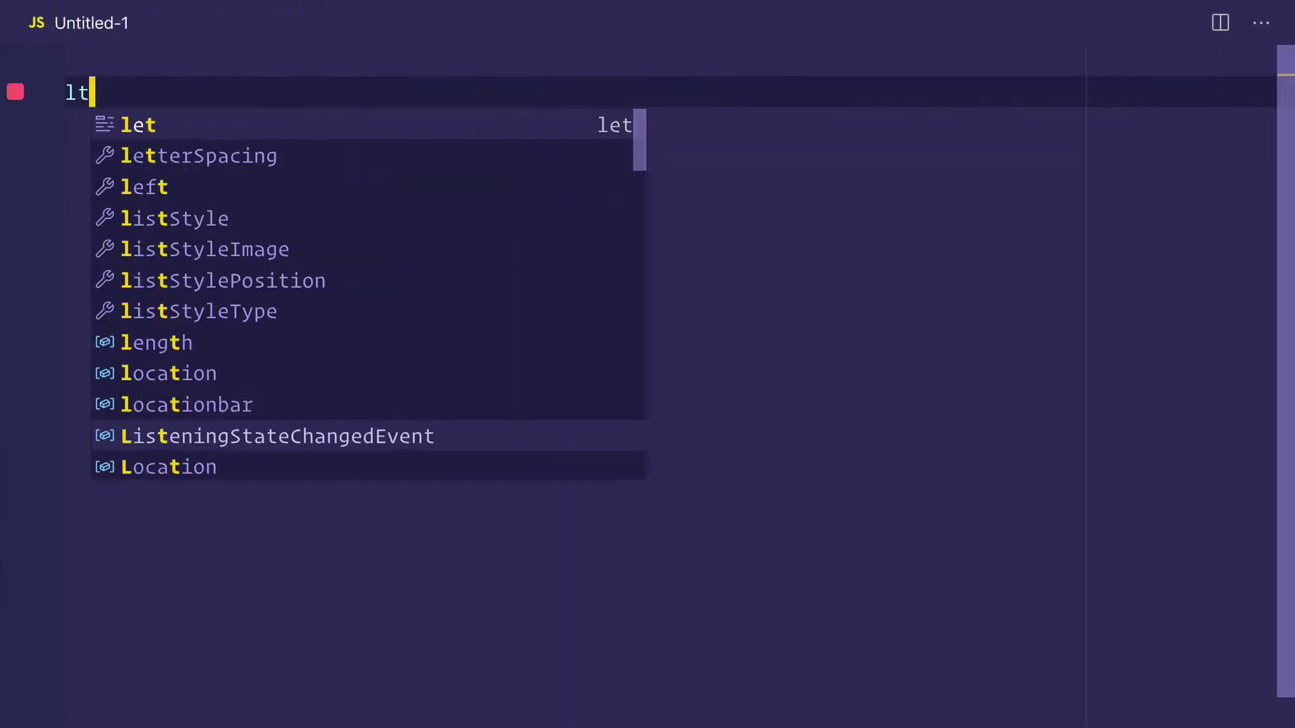
type(" str;")
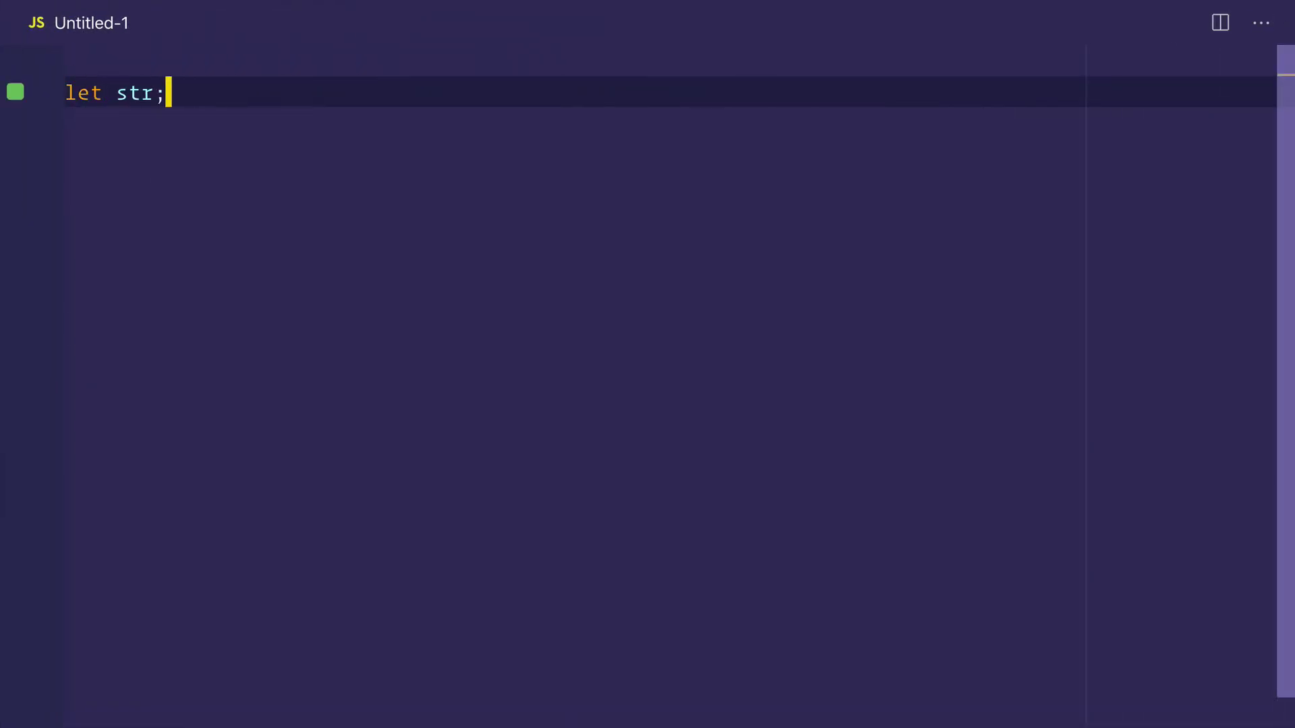
Declare let str and let name as a backtick string holding Awais.
key("Return")
type("let nm")
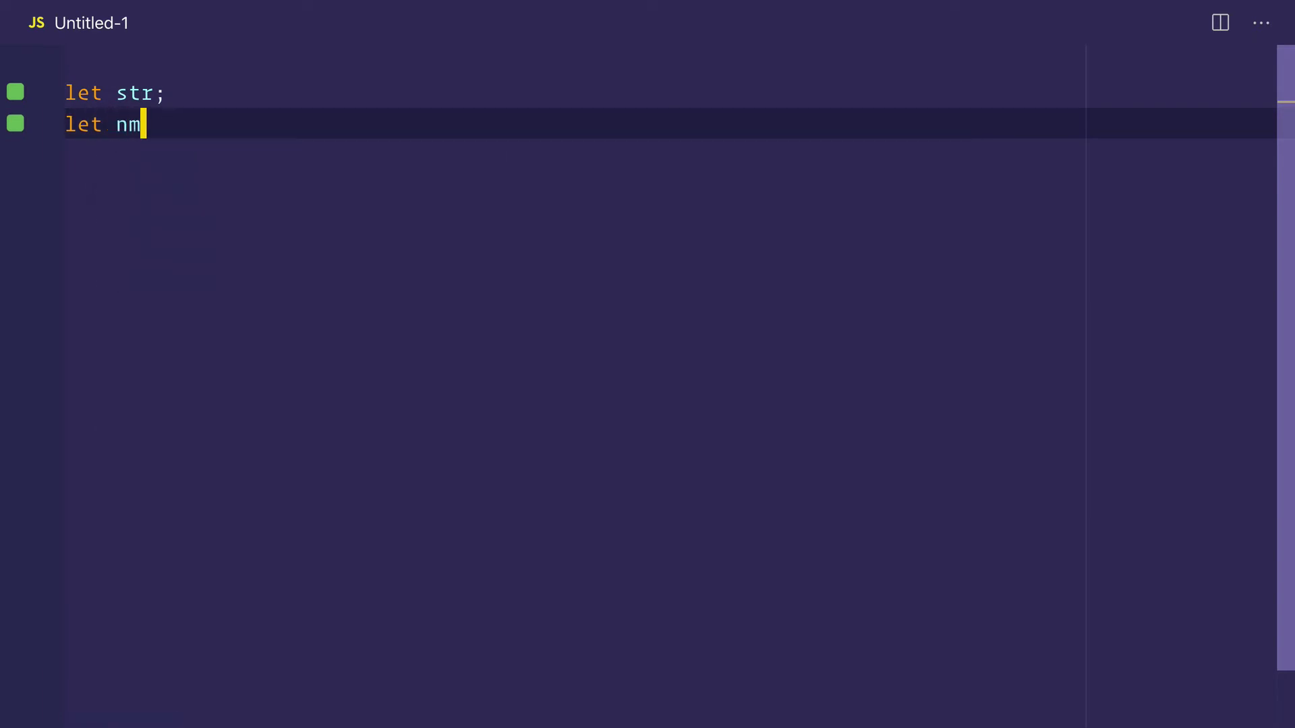
key("BackSpace")
type("ame =")
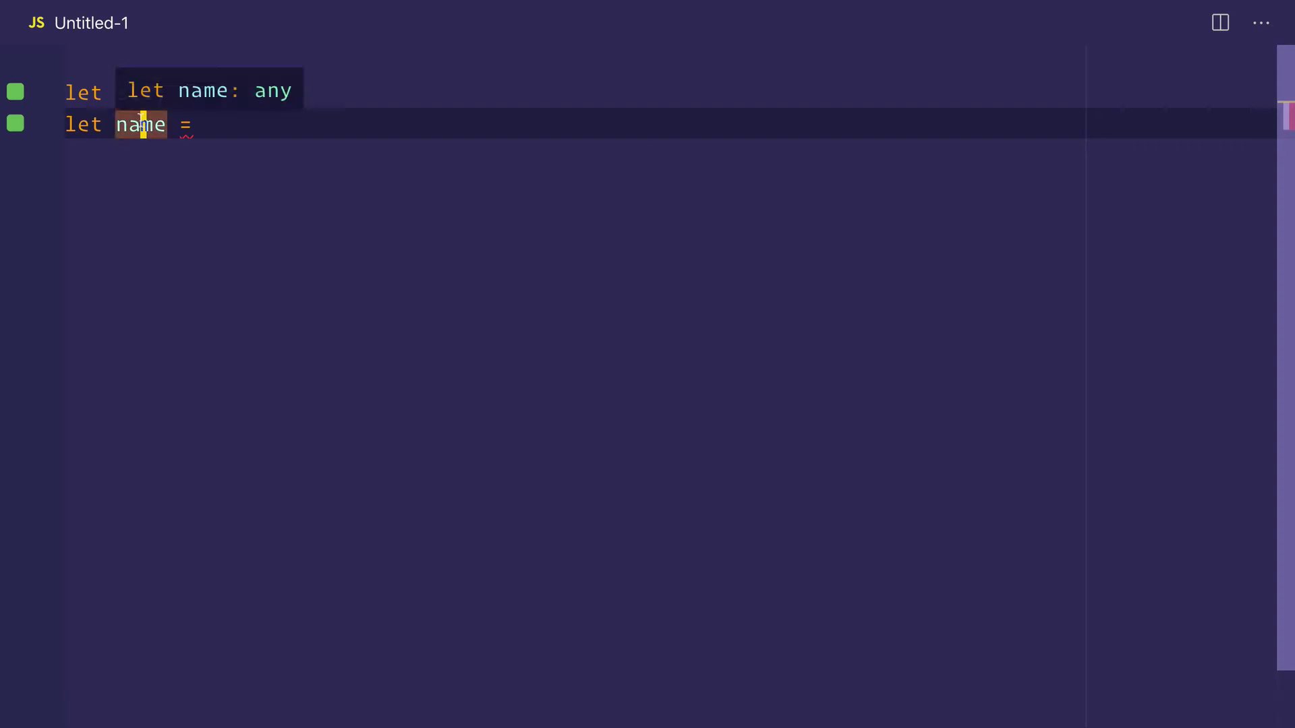
double_click(142, 125)
key("End")
type("`Aw")
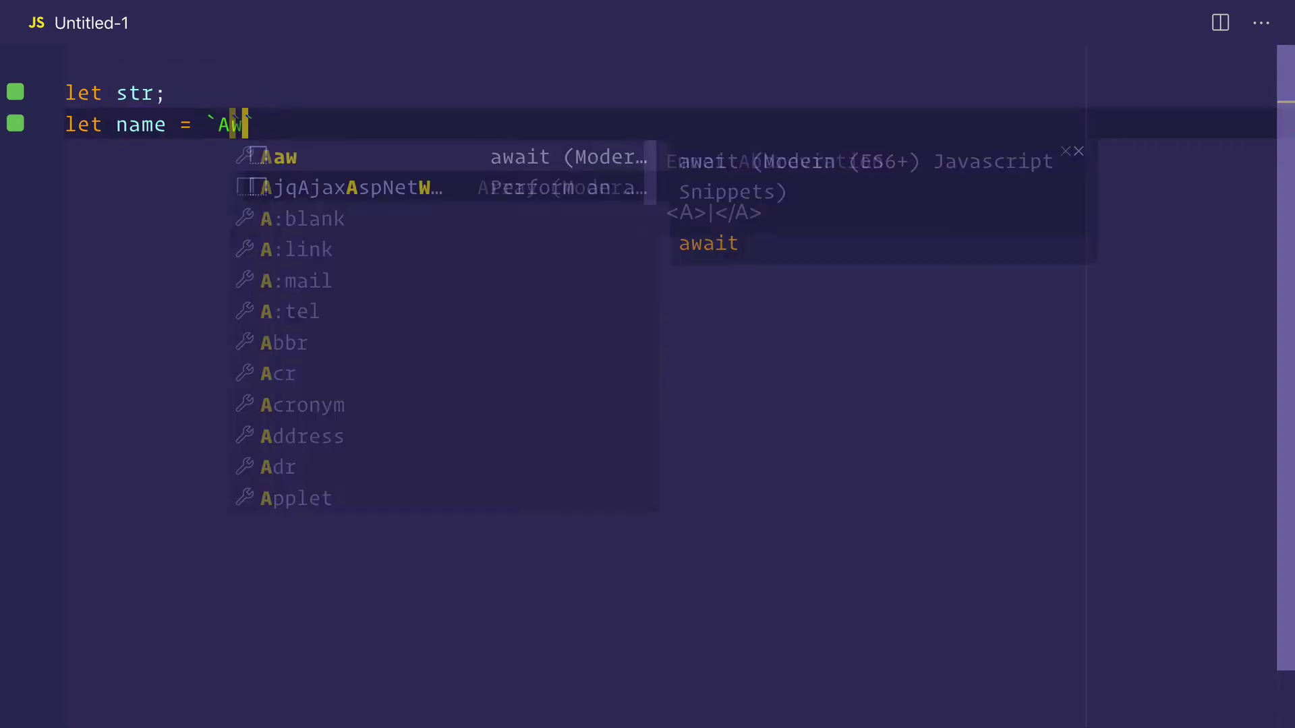
type("ais")
key("Right")
type(";")
key("Return")
key("Return")
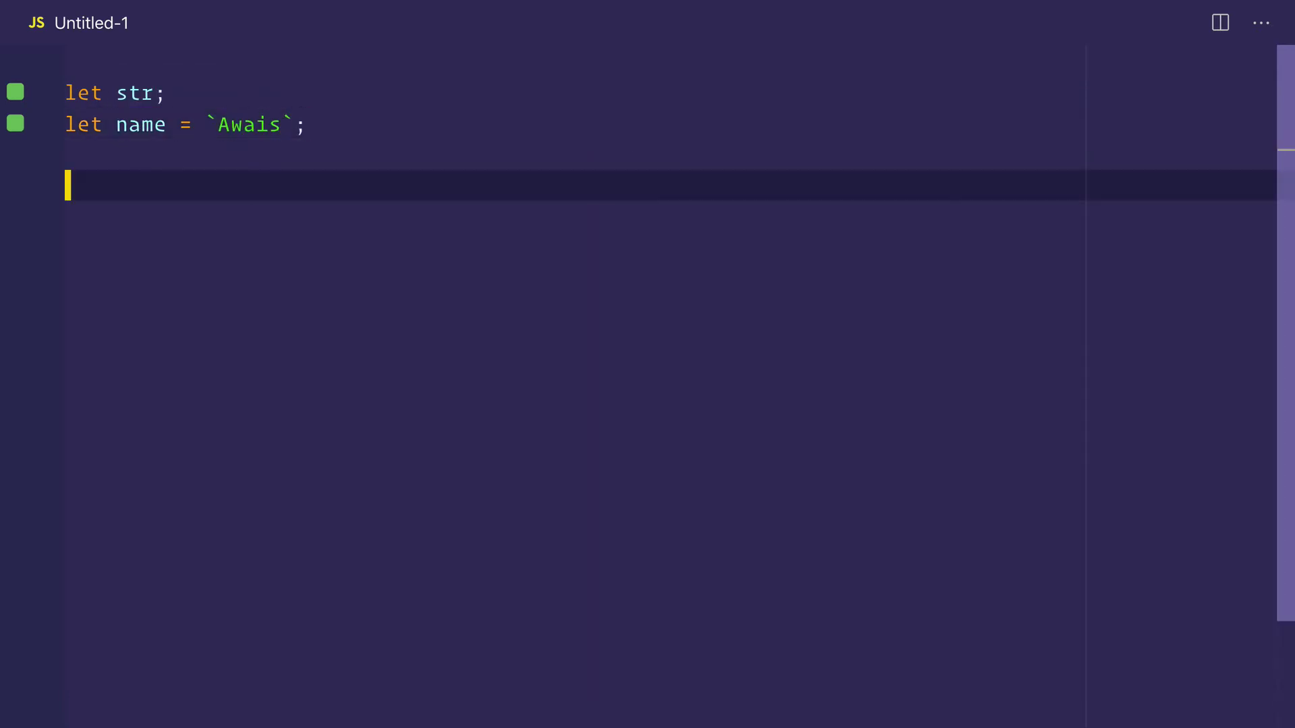
type("str = ")
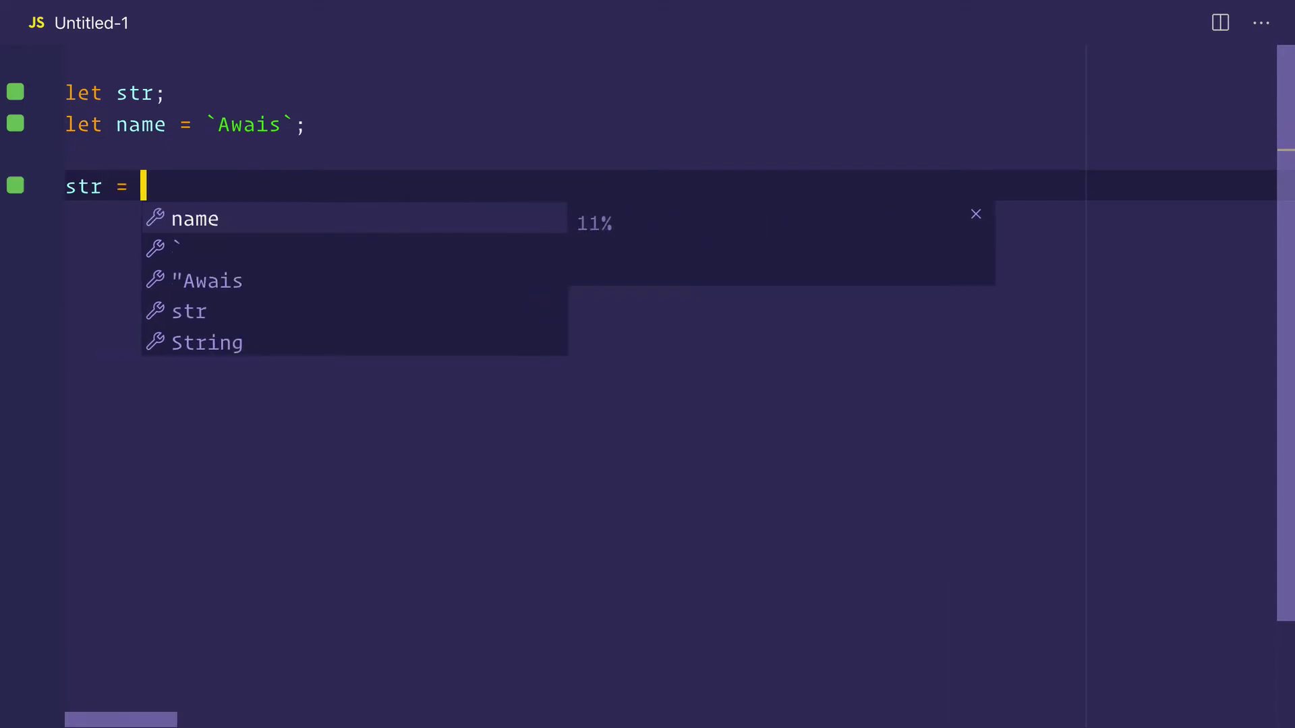
type("''")
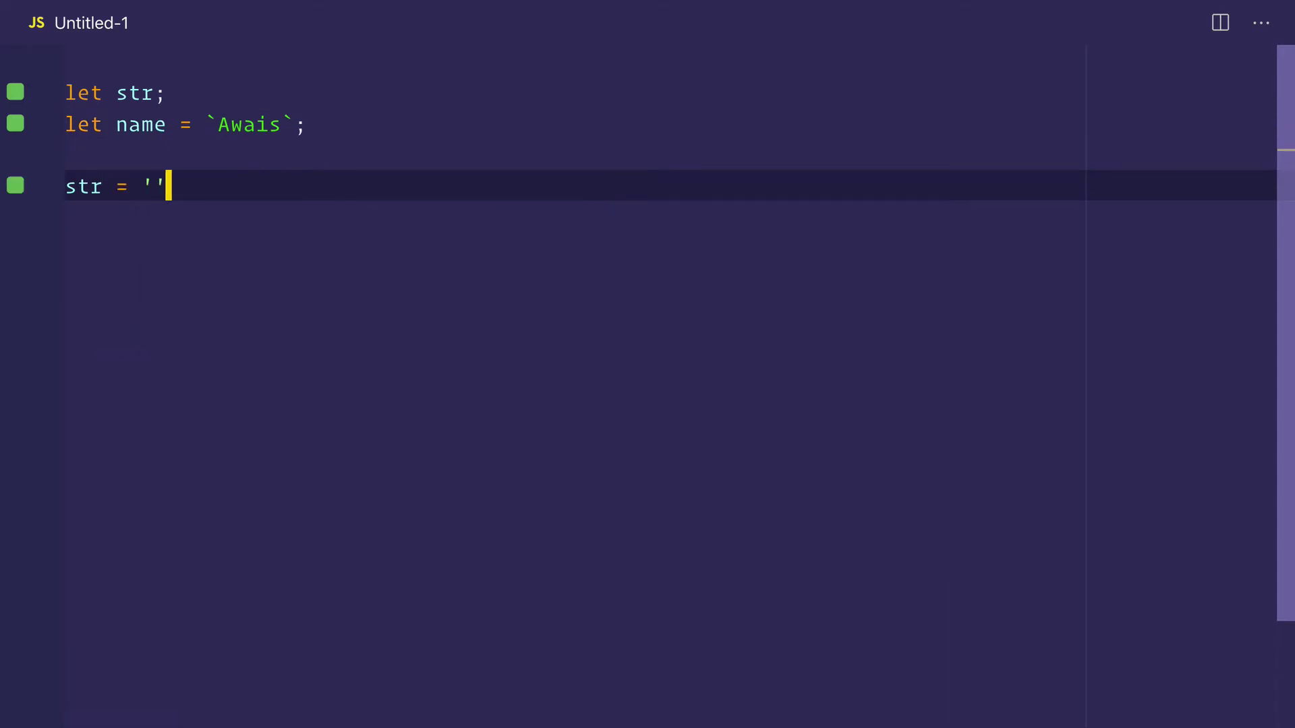
type(";")
Assign str = 'My name is ' + name and log str with the console snippet.
key("Left")
key("Left")
type("M")
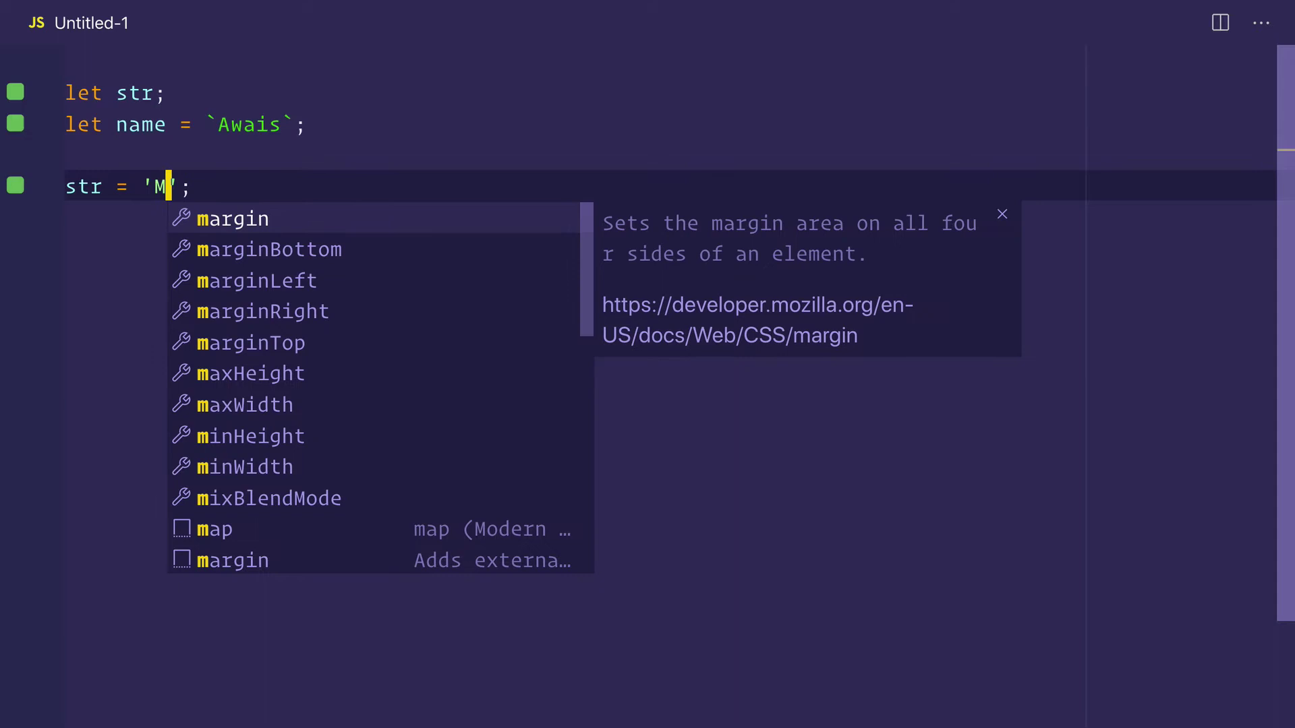
type("y name is")
key("Right")
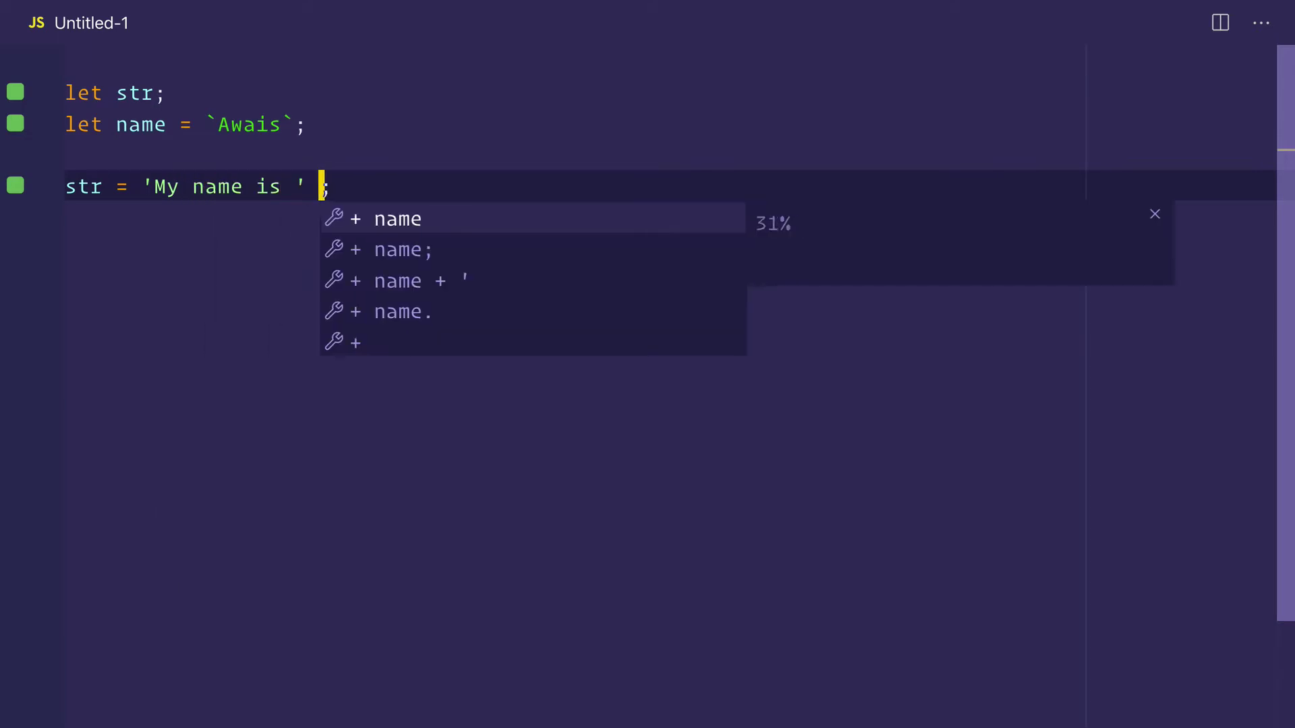
type("+ name")
key("End")
key("Return")
key("Return")
type("lg")
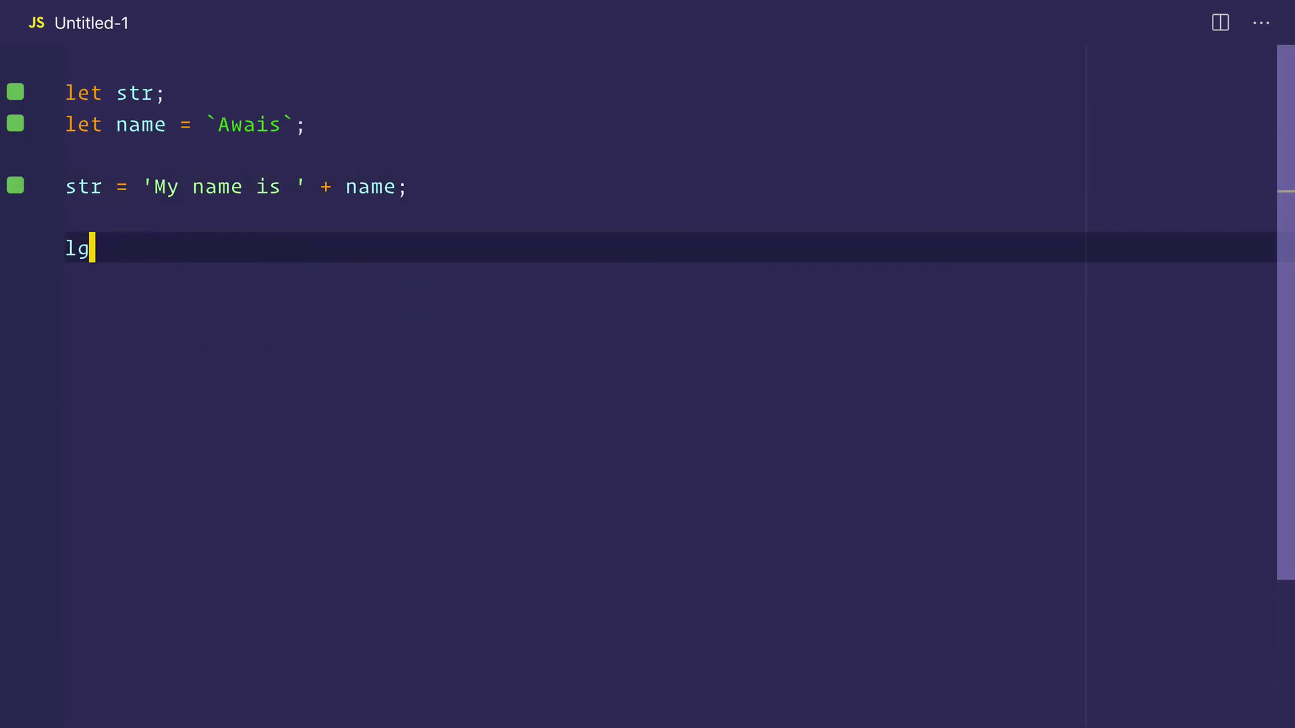
type("s")
key("Tab")
key("BackSpace")
key("BackSpace")
key("BackSpace")
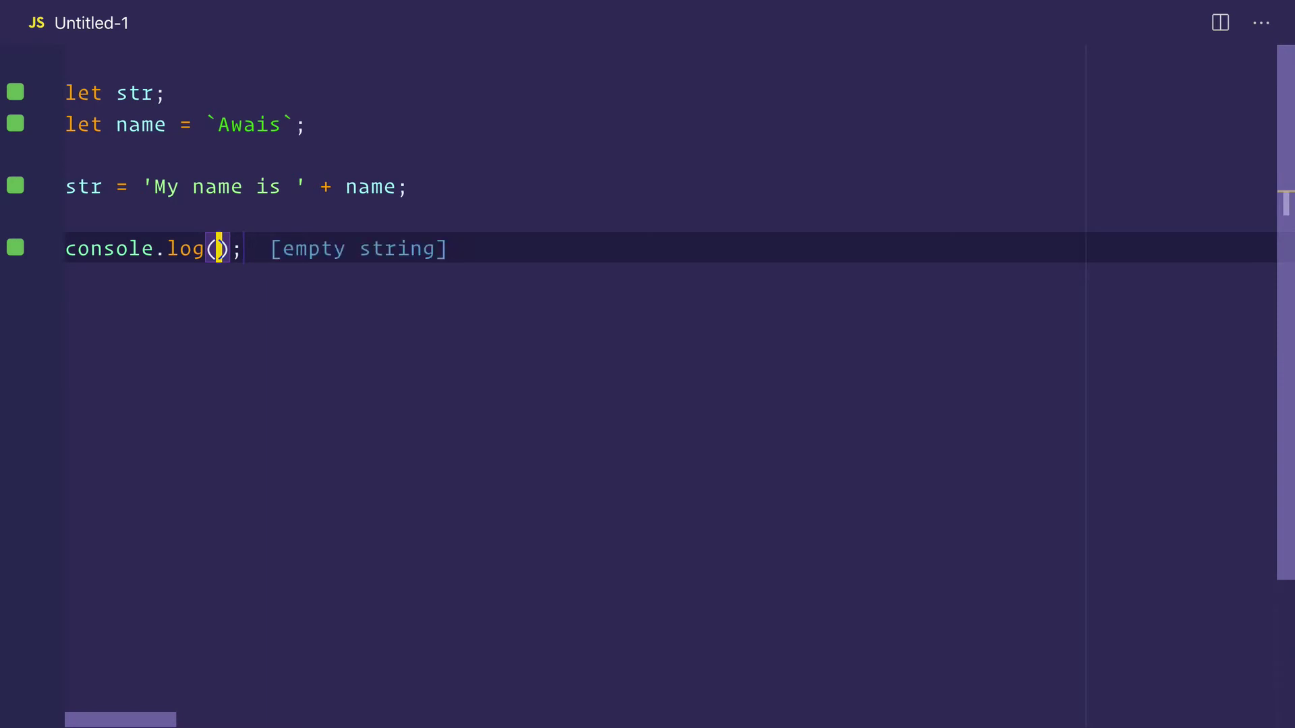
type("str")
key("End")
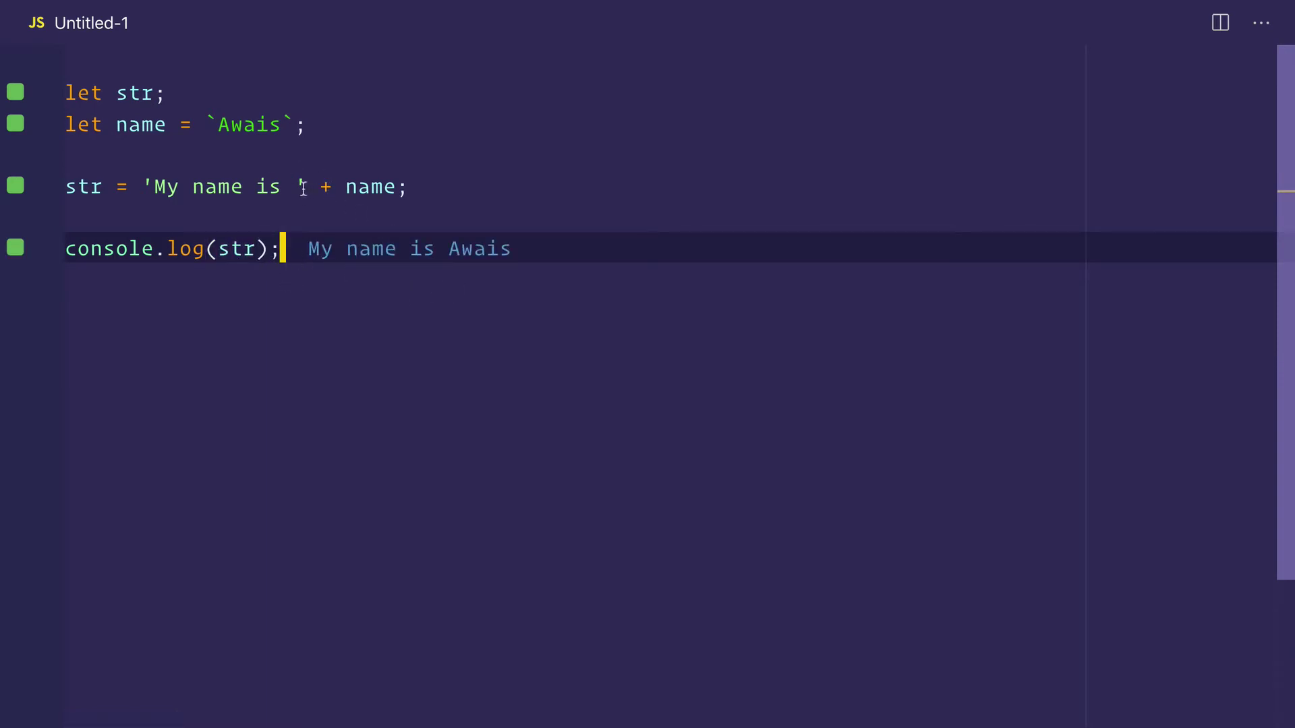
Highlight the 'My name is ' string and the + name part of the concatenation.
left_click_drag(306, 185, 142, 186)
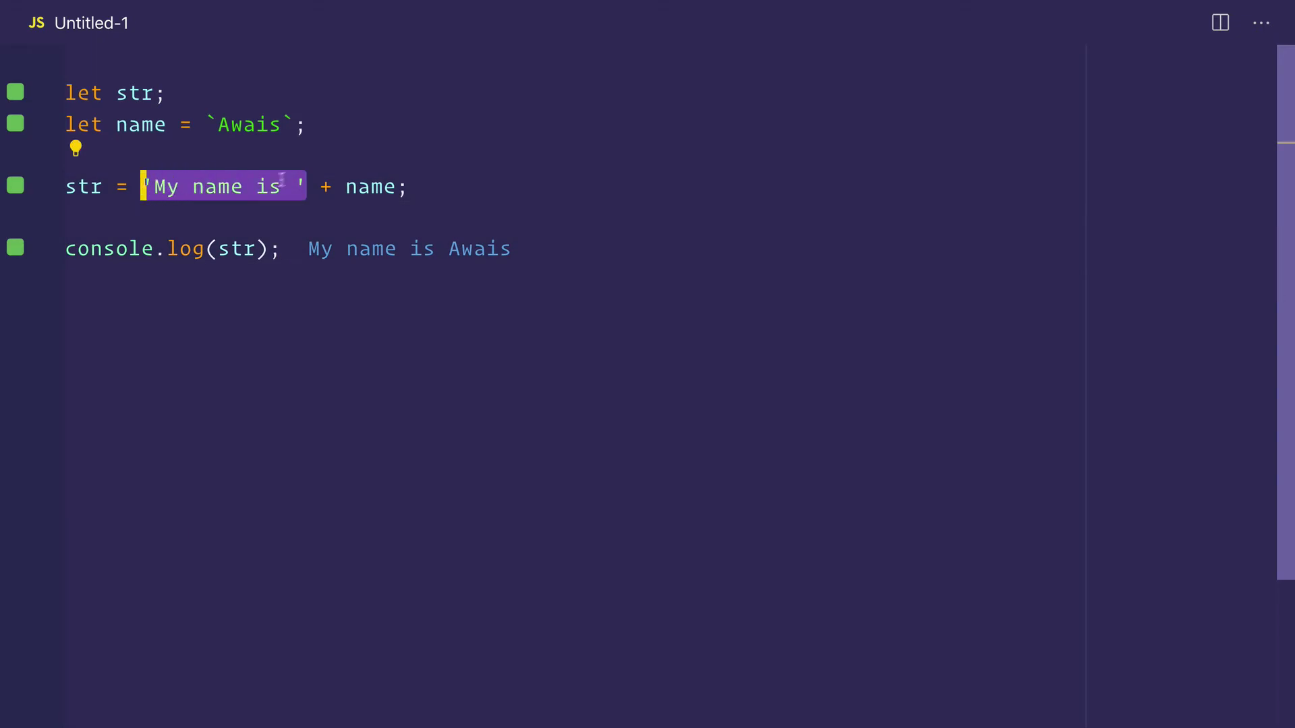
left_click(310, 186)
left_click_drag(309, 186, 402, 186)
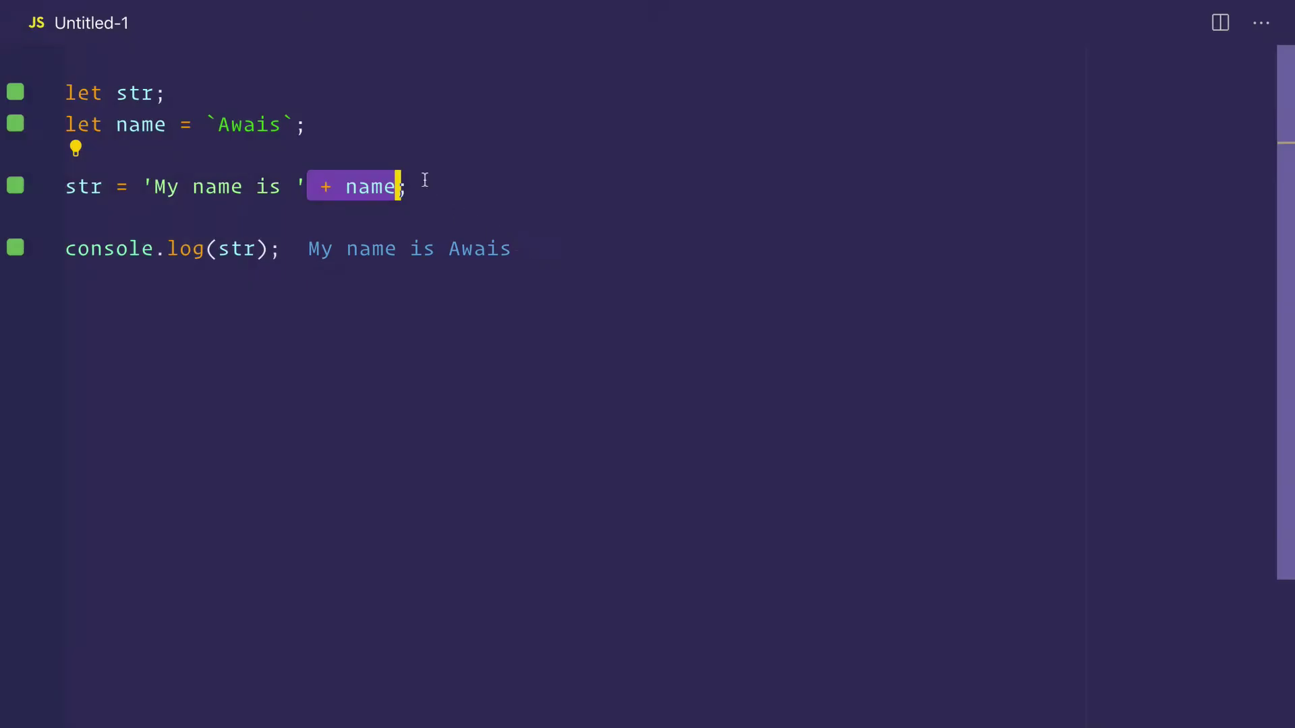
left_click(422, 187)
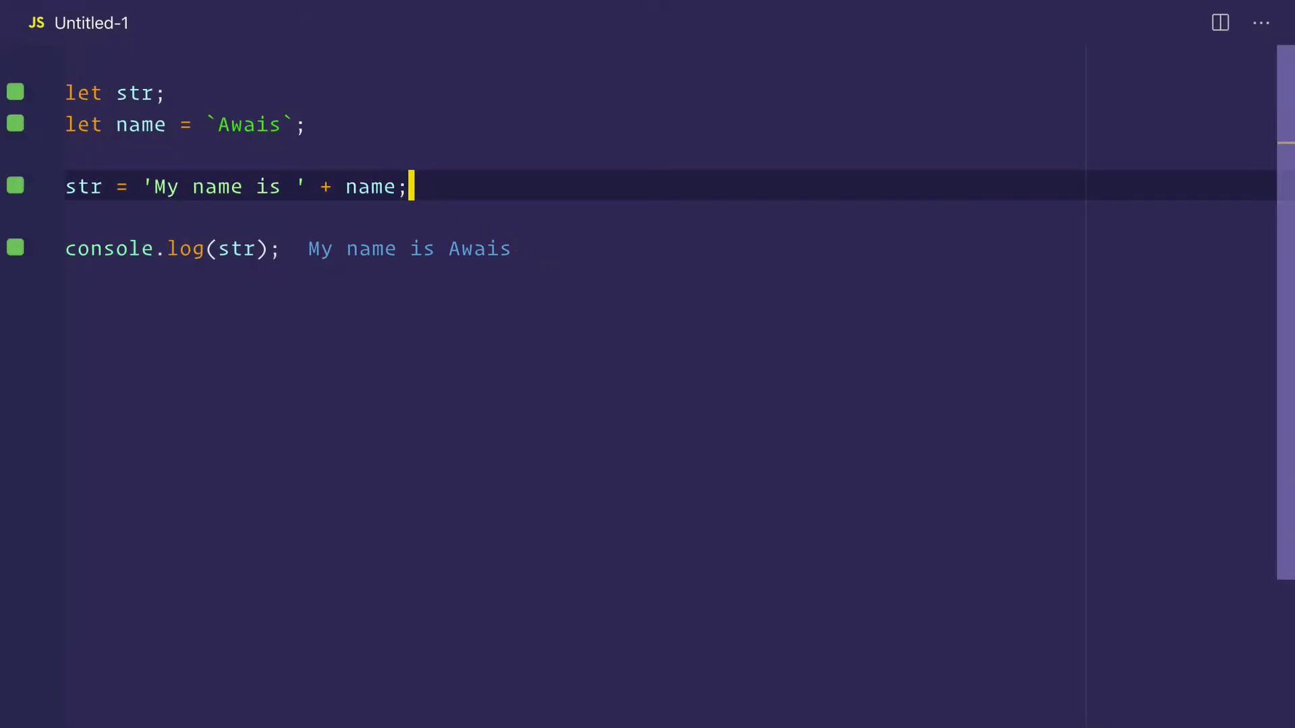
Add str = `My name is ${name}` below and highlight its ${name} placeholder.
key("Return")
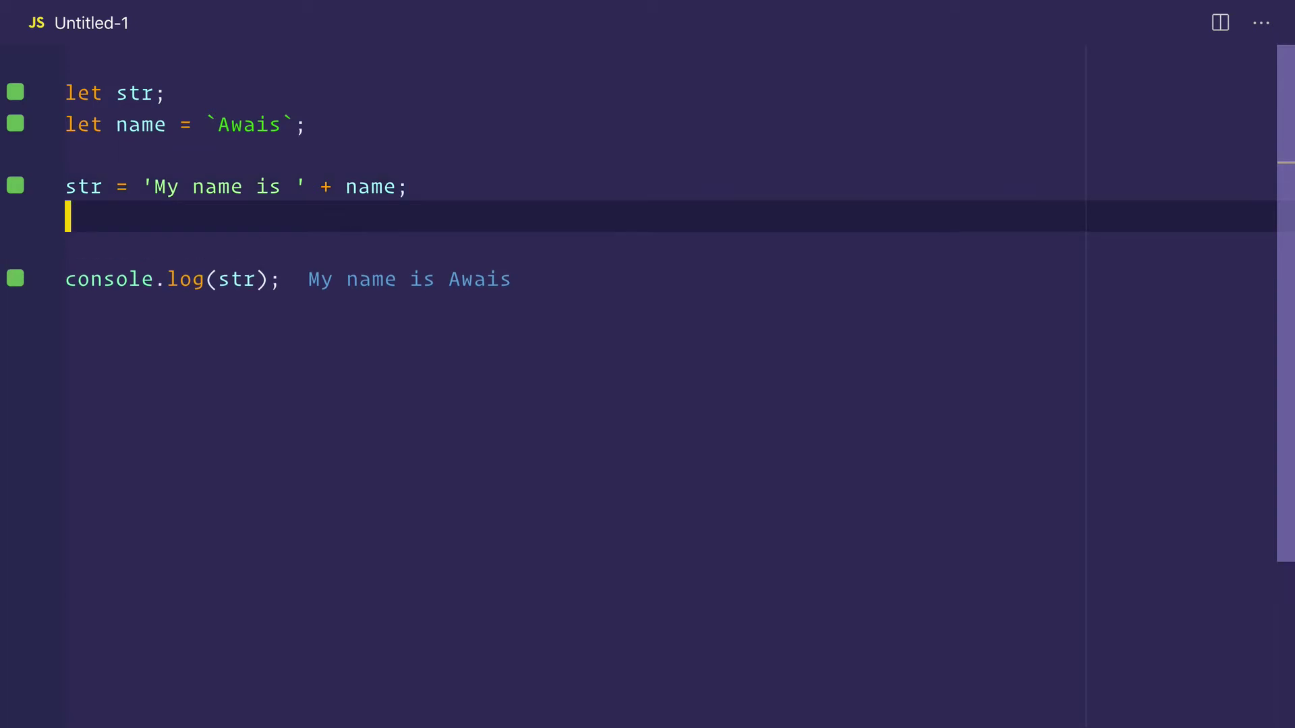
type("str = ")
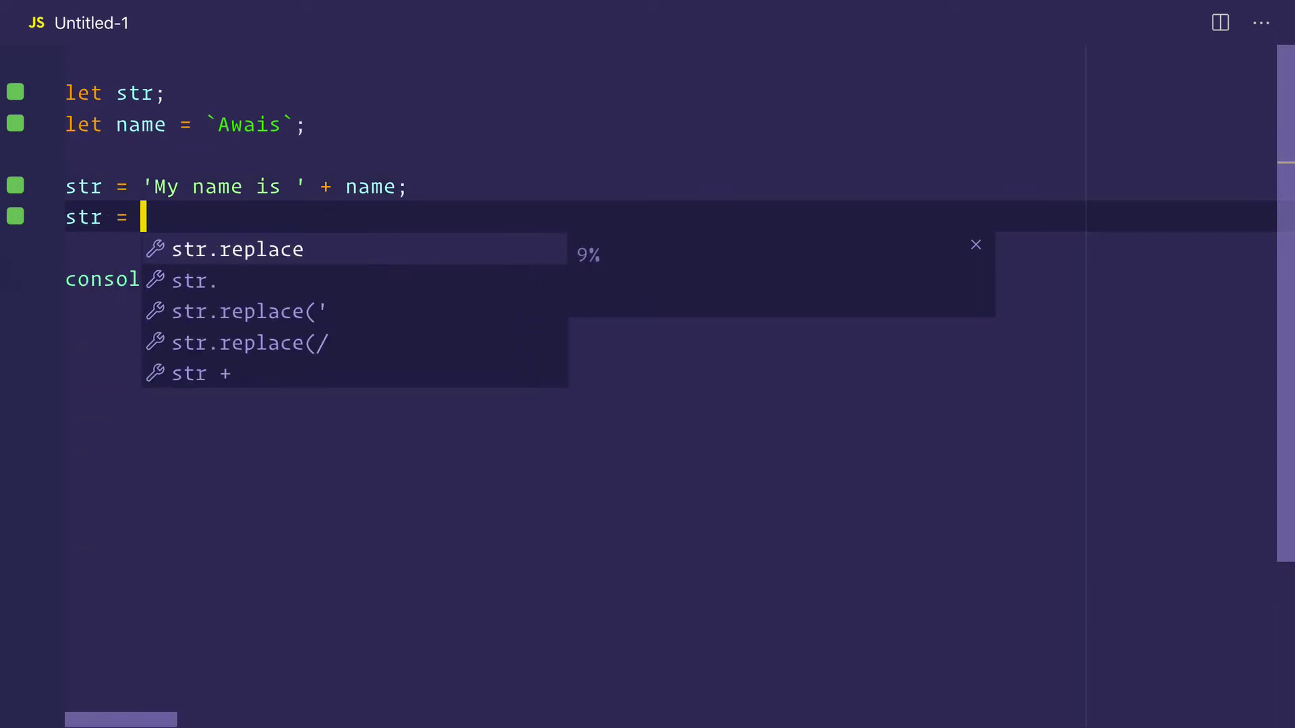
type("`My n")
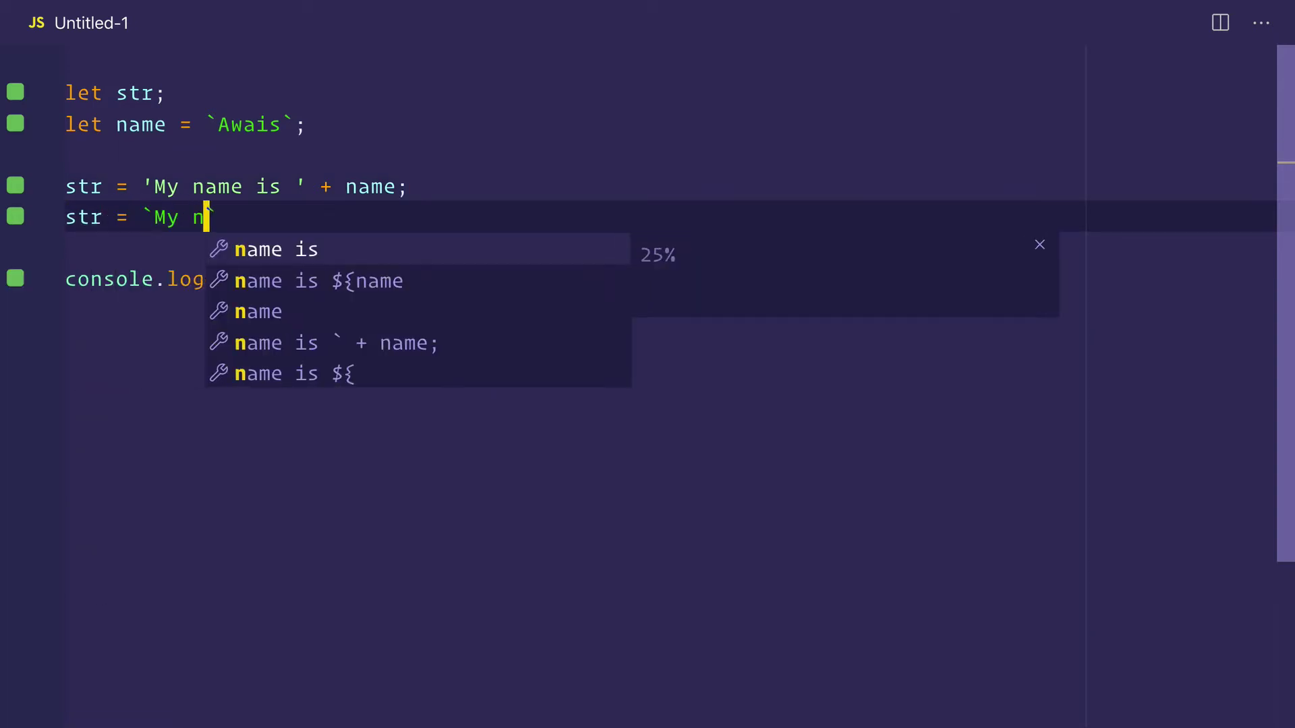
type("ame is ${name")
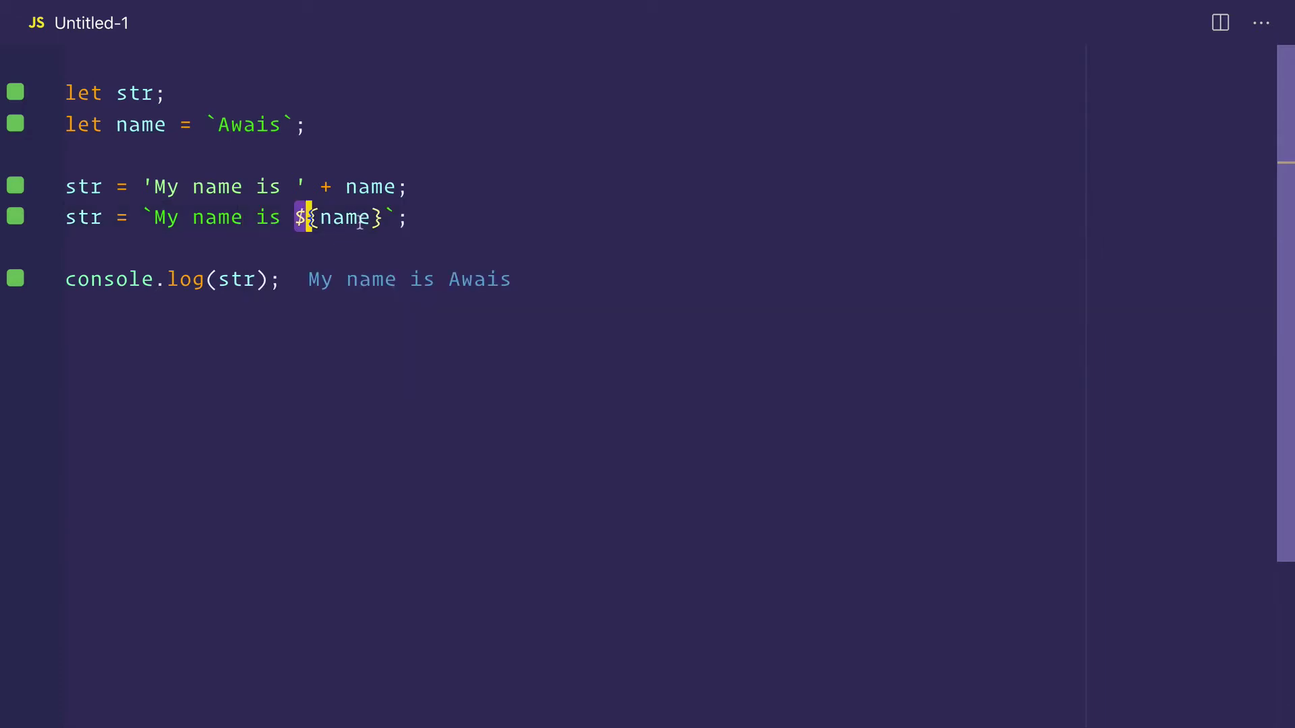
left_click_drag(383, 218, 296, 218)
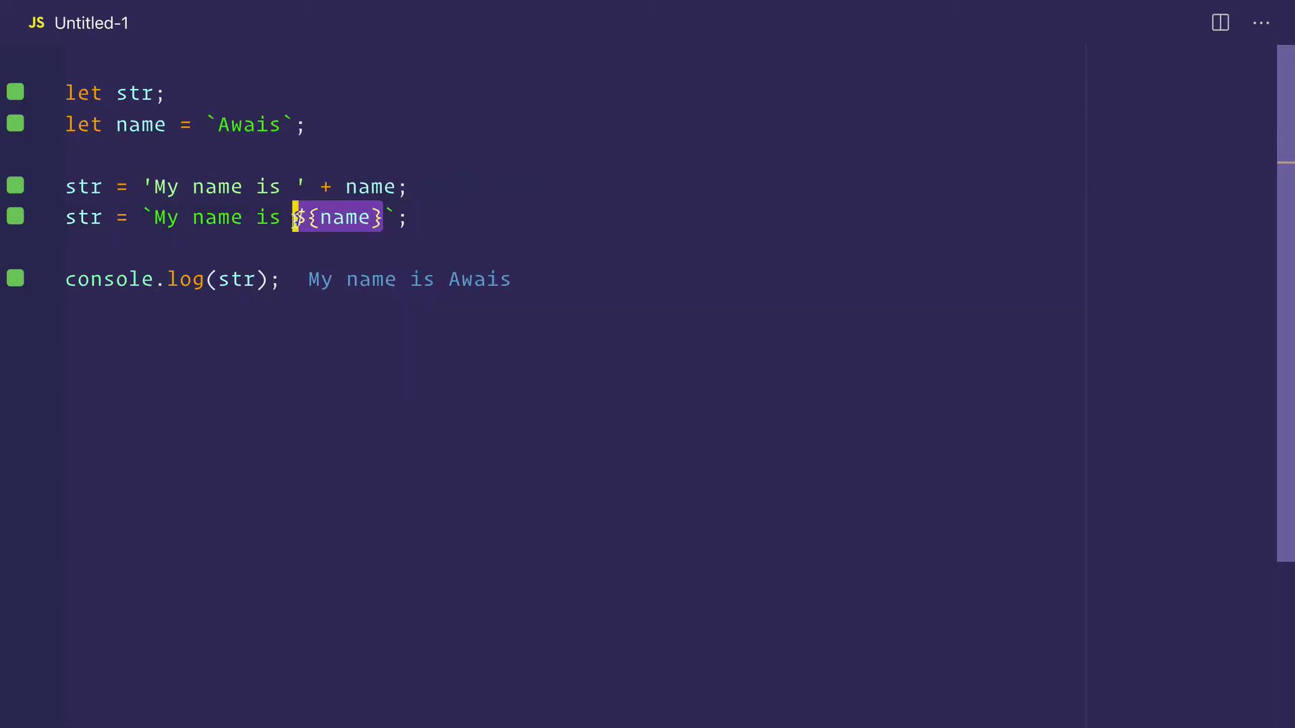
double_click(344, 217)
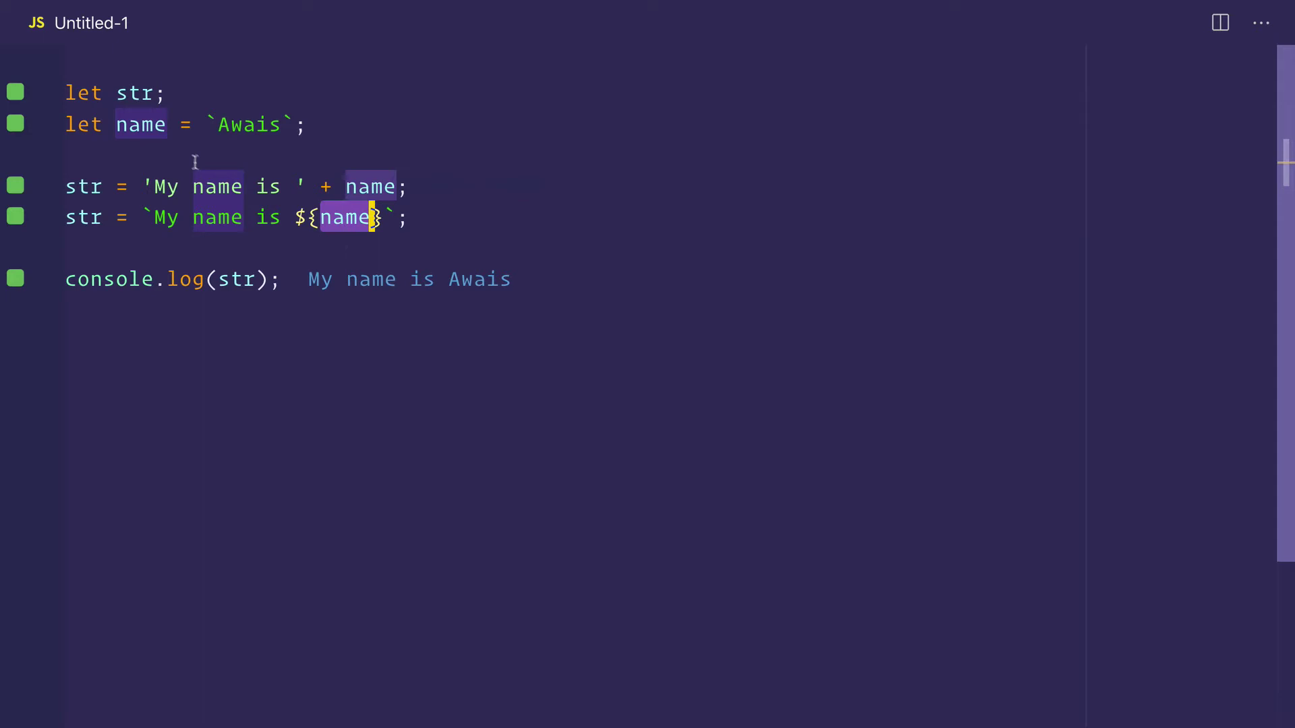
double_click(132, 129)
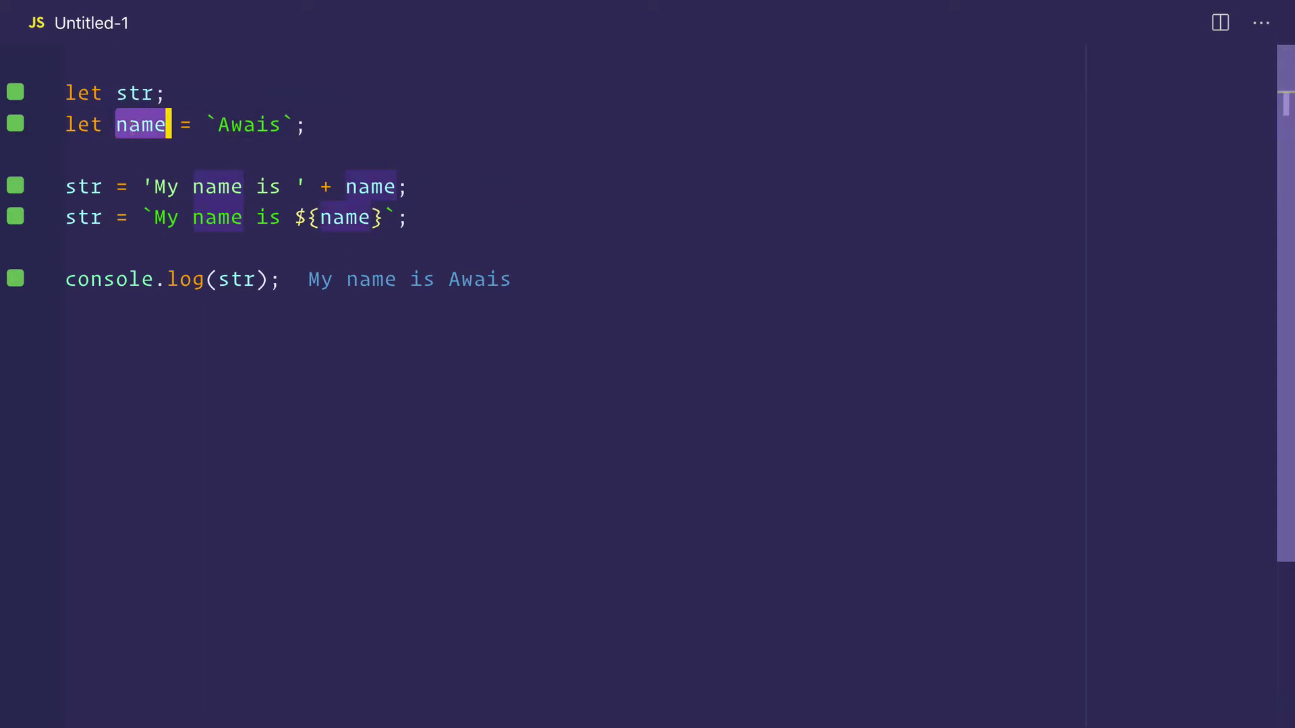
left_click(296, 217)
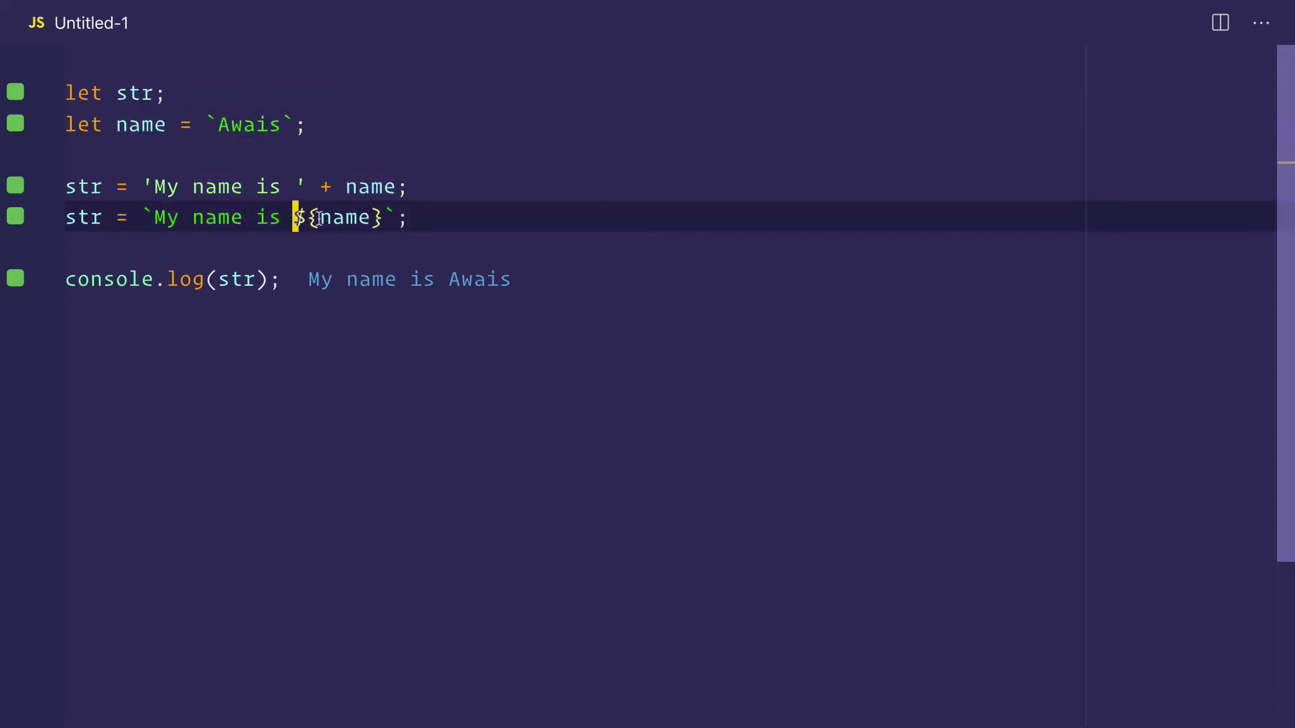
left_click(384, 218)
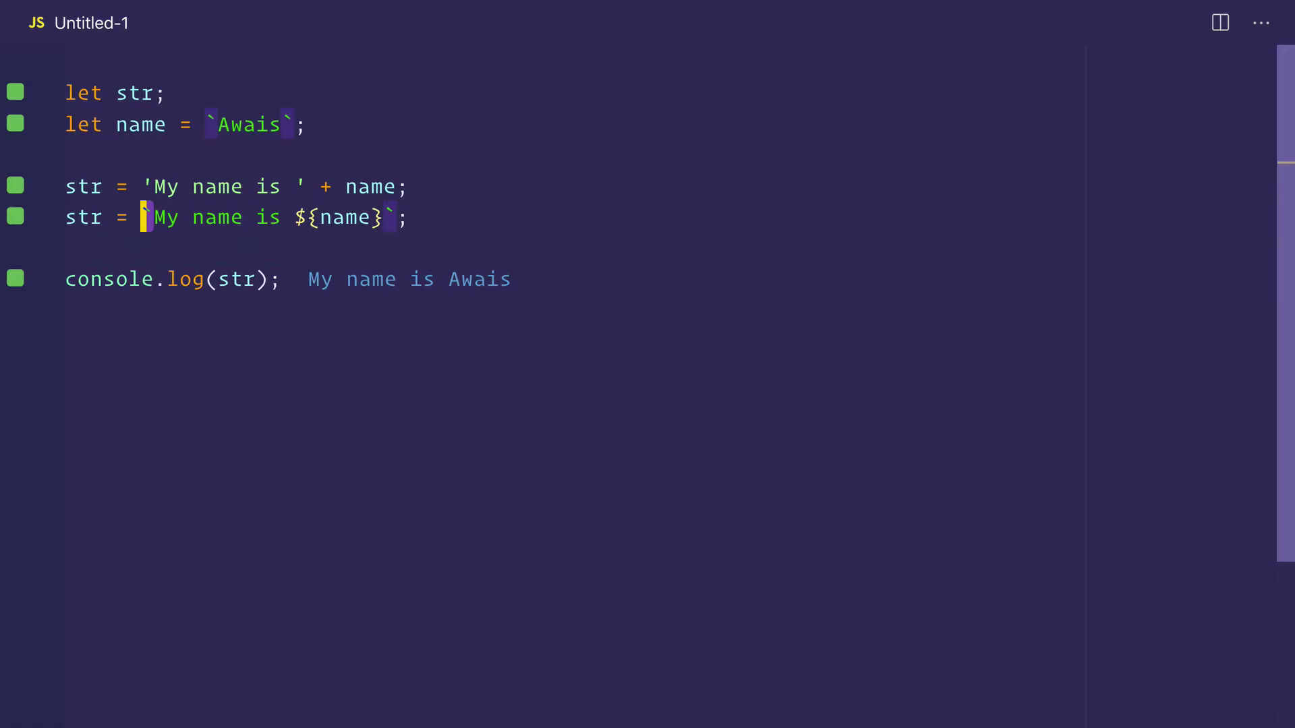
left_click(425, 218)
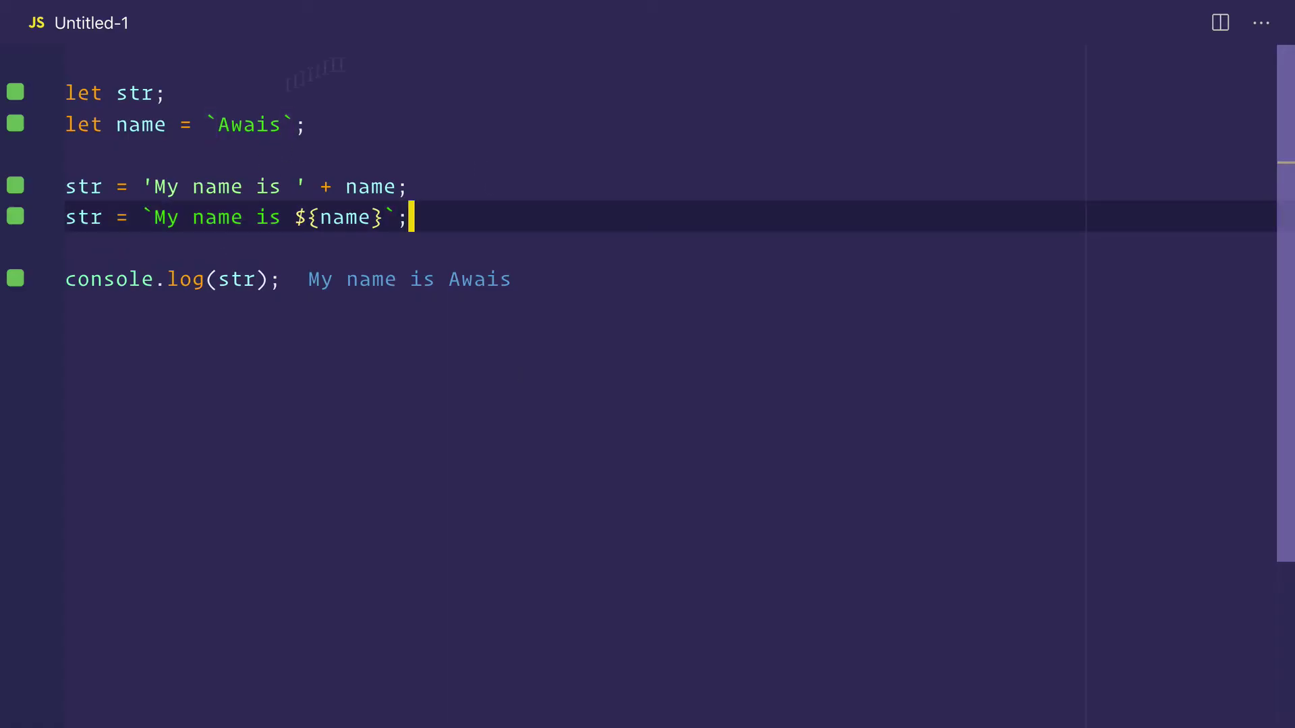
Start let course = `NodeCLI.com` below the name declaration.
left_click(138, 156)
key("Return")
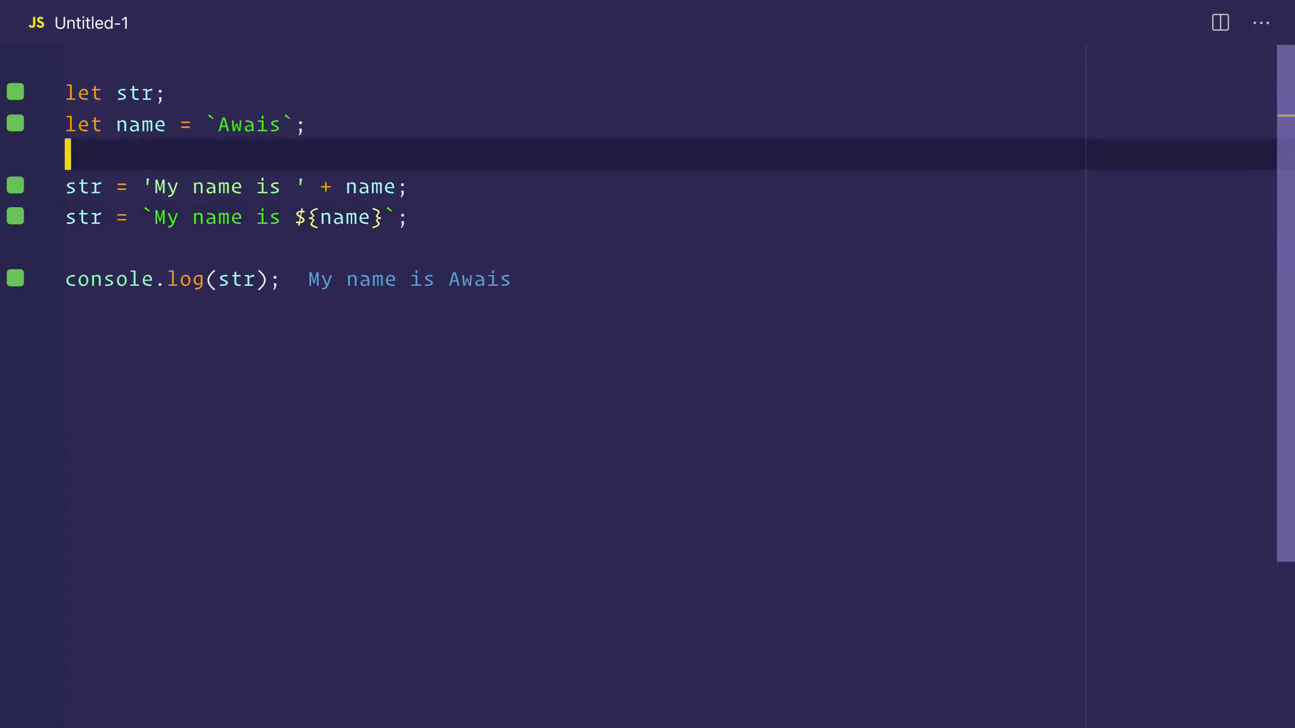
type("let course")
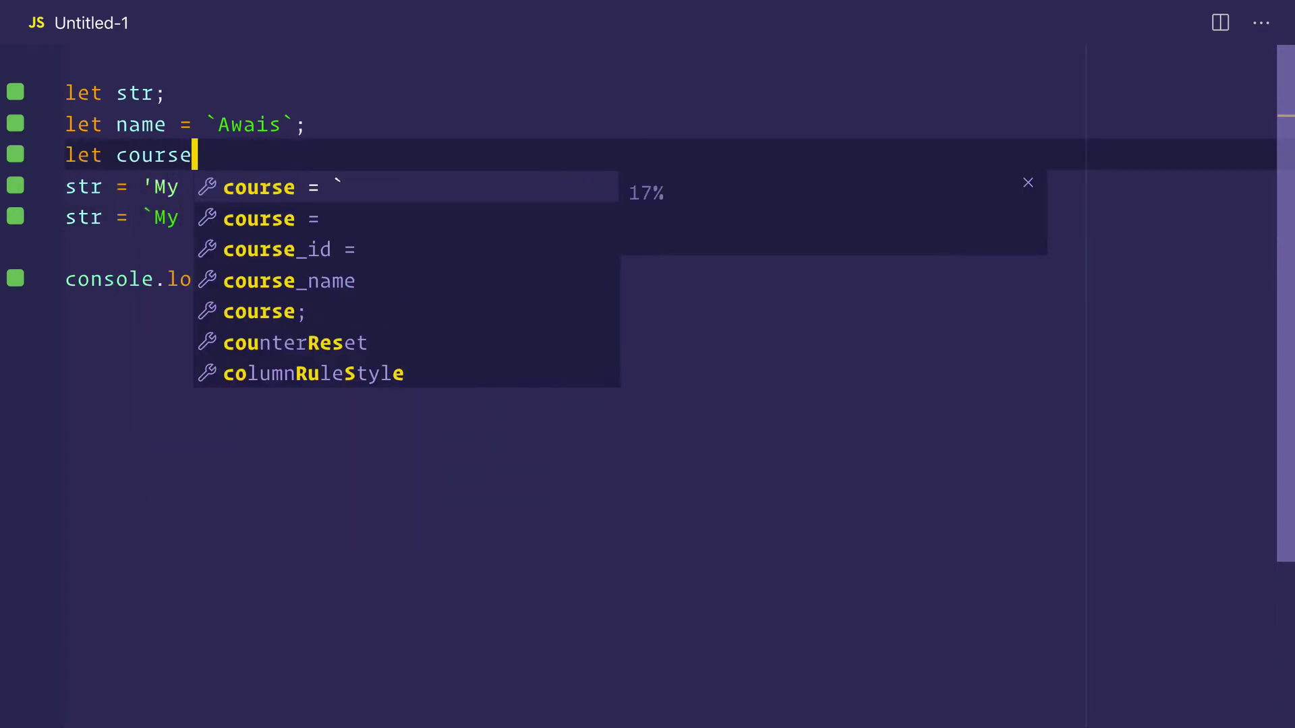
type(" = `NodeCLI")
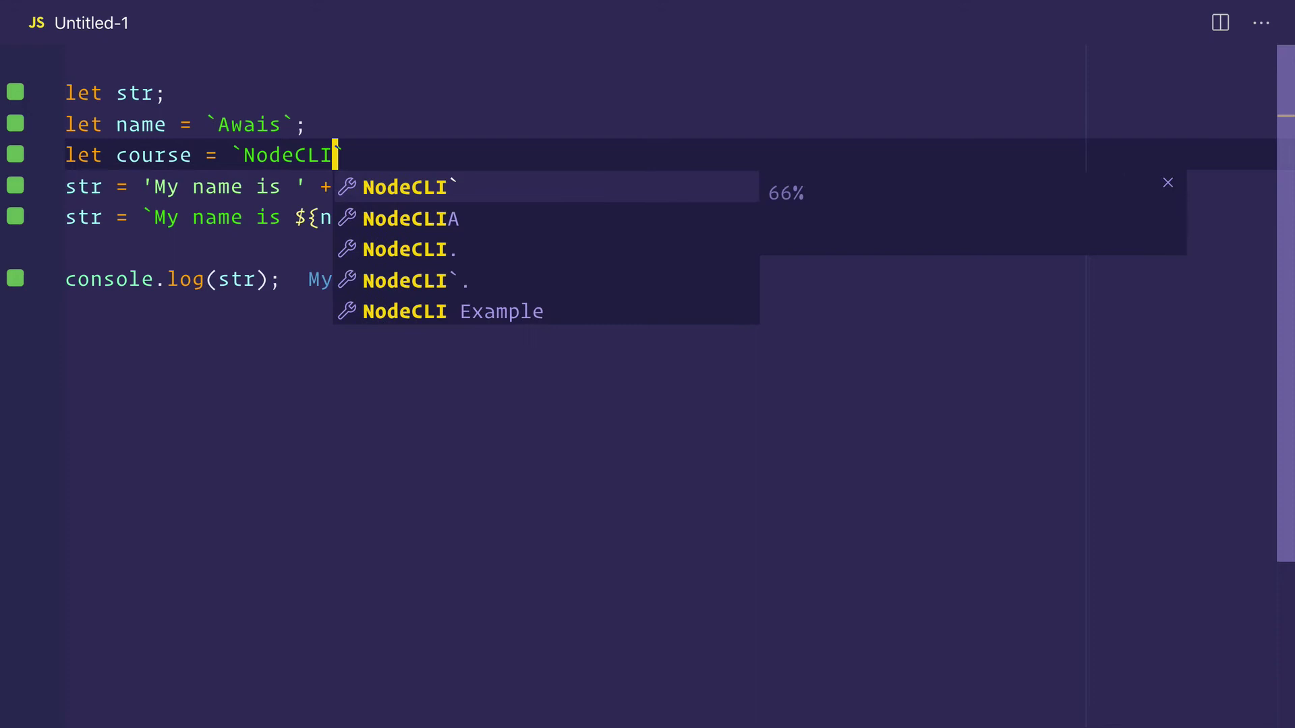
type(".o")
key("BackSpace")
type("com")
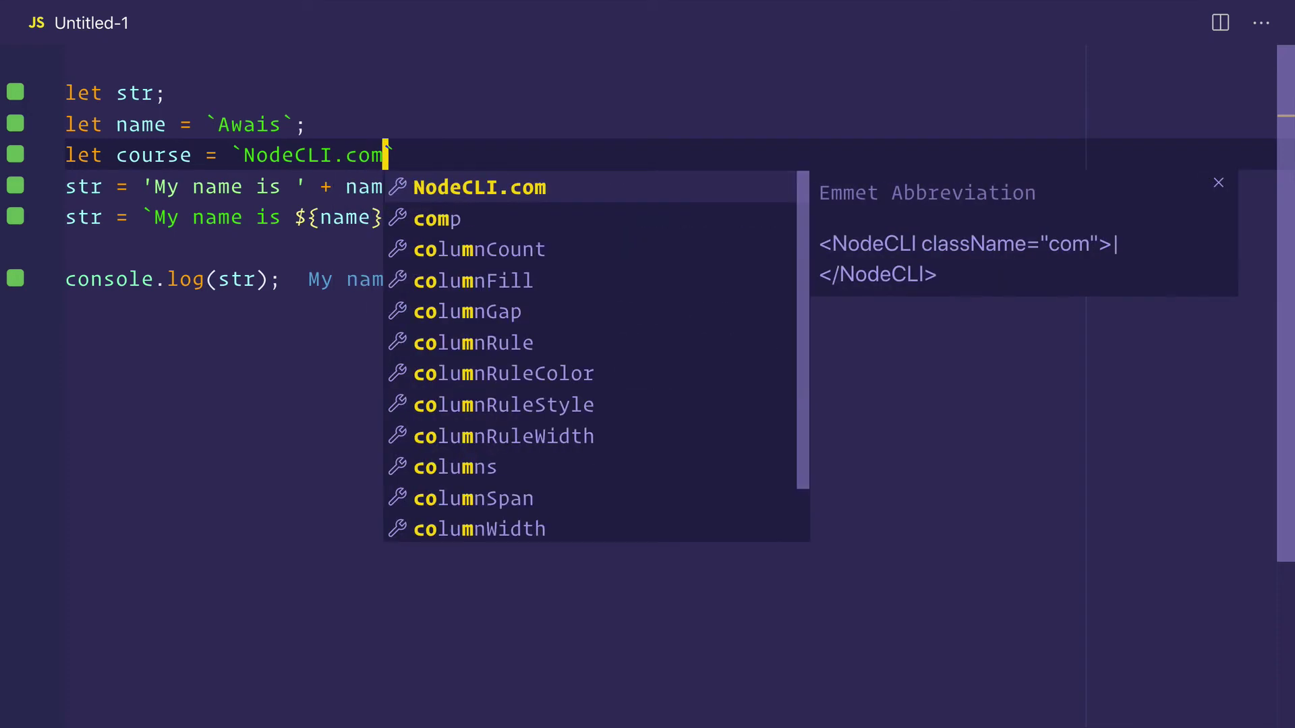
type("`;")
Finish the course line and comment out the template-literal line.
key("Return")
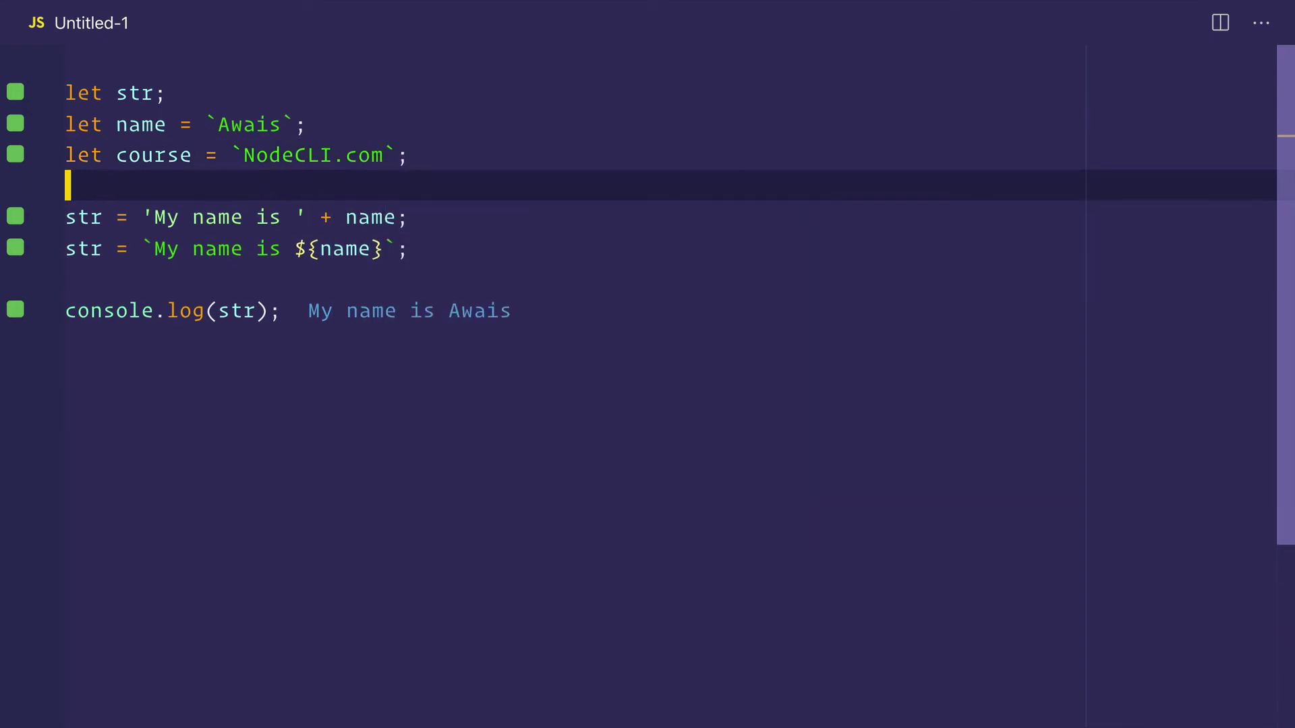
key("Down")
key("Down")
key("ctrl+slash")
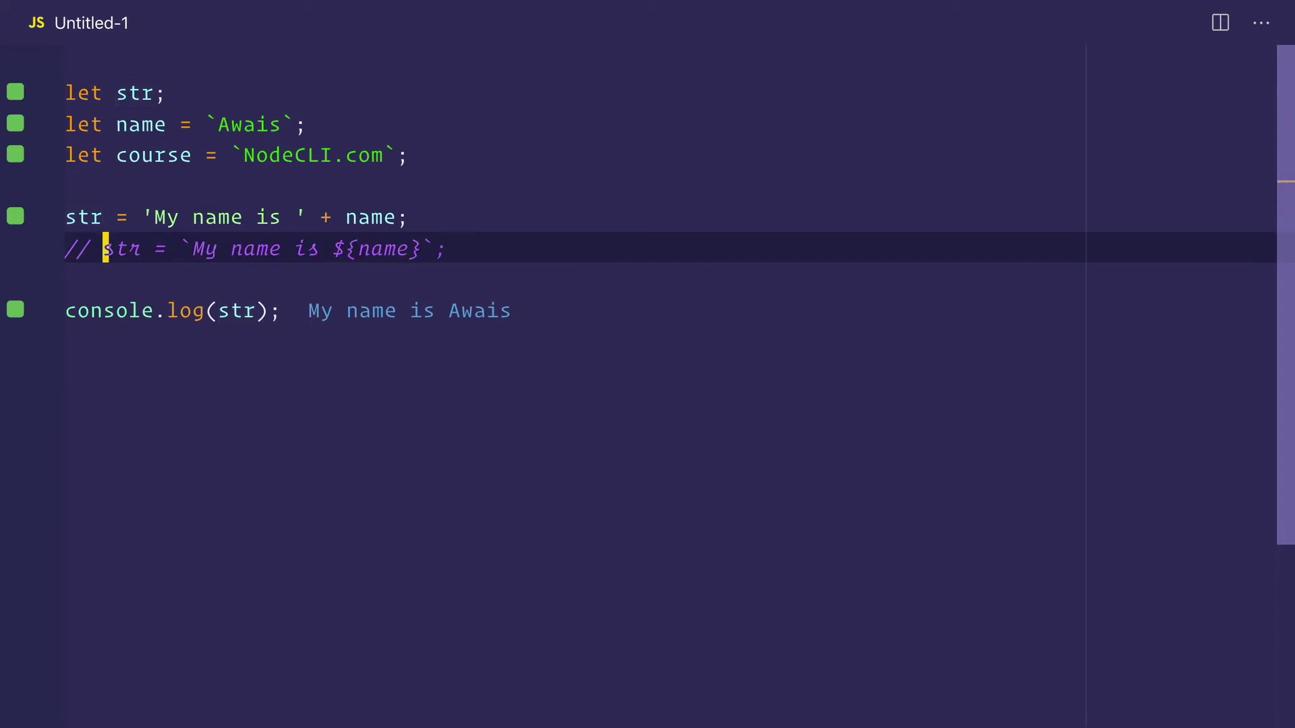
Append + ' check out my new course ' + course to the concatenated string.
key("Up")
key("End")
key("Left")
type("+ ")
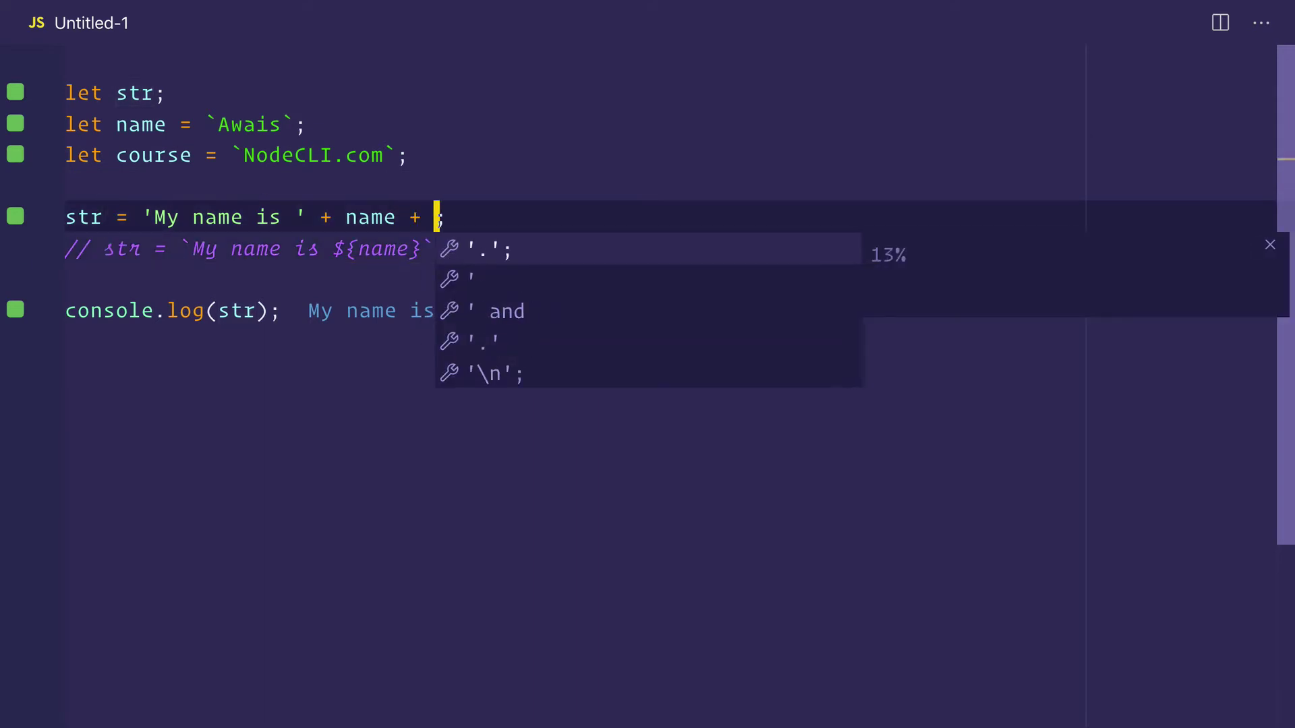
type("'")
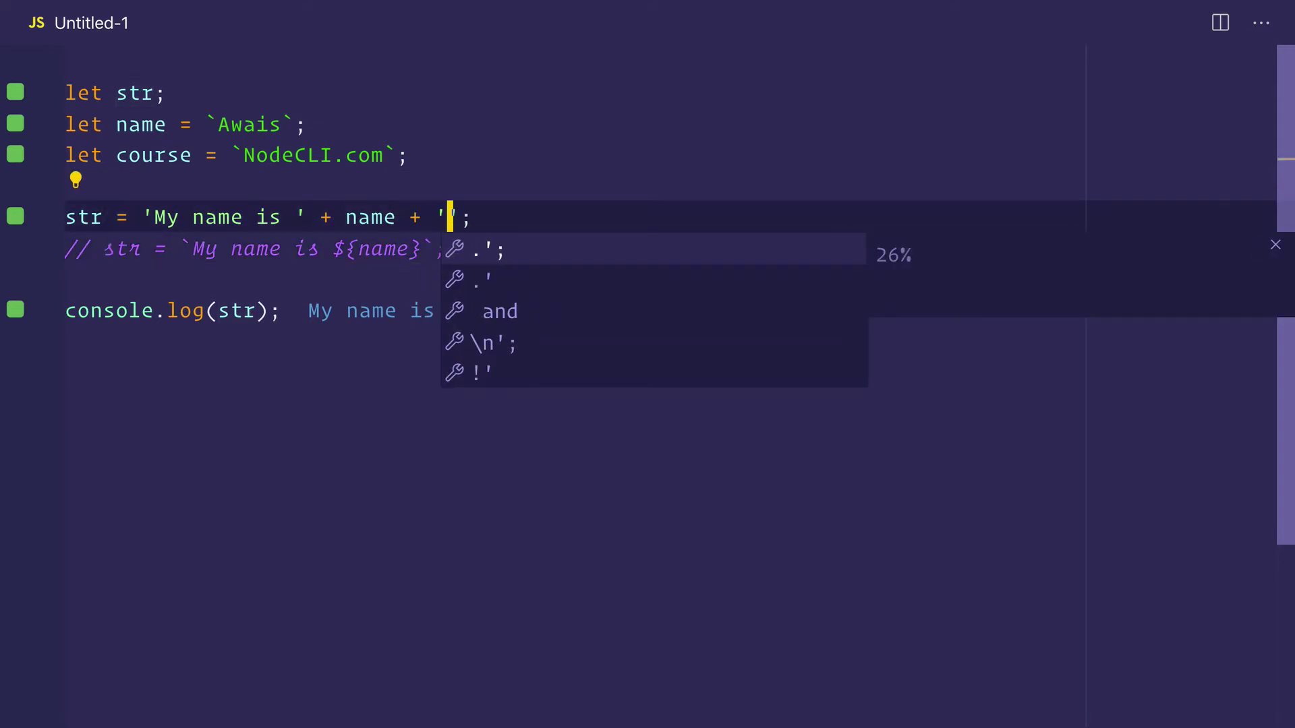
type("check")
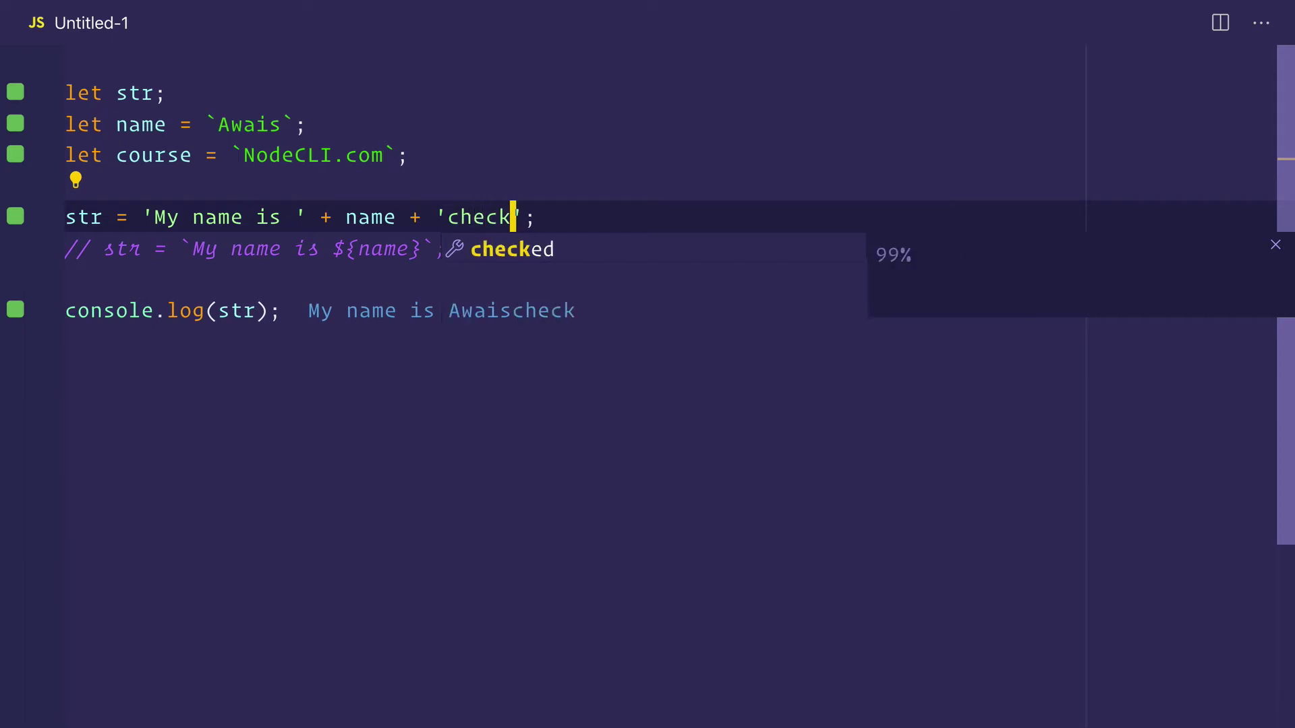
type(" out my new co")
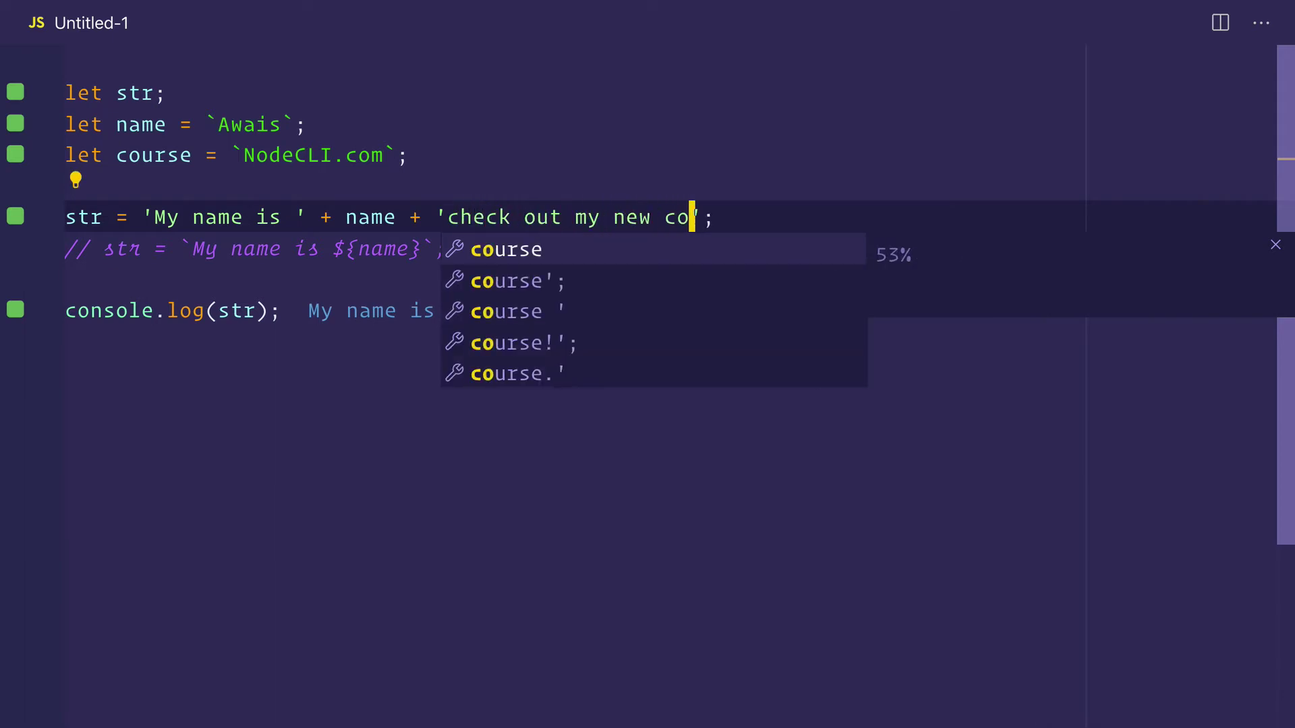
type("urse")
key("Right")
type("+")
key("Tab")
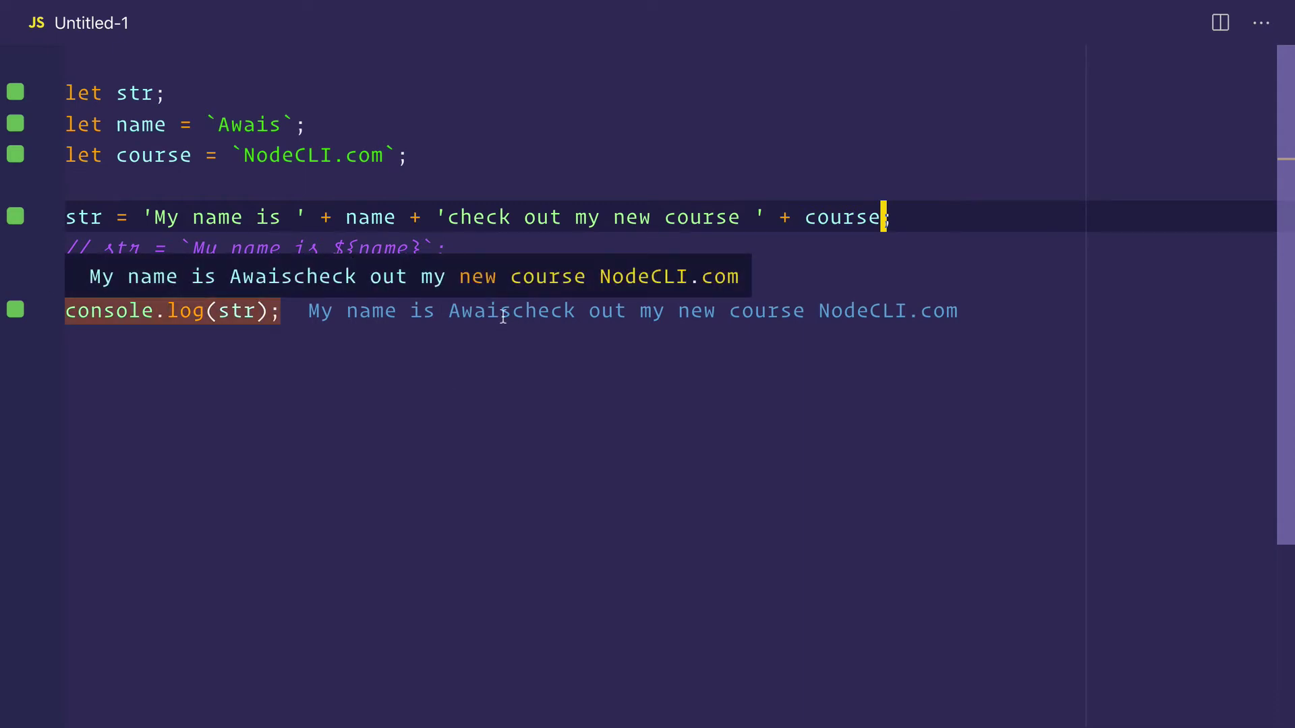
Adjust the spacing before 'check' in the concatenated string.
left_click(447, 217)
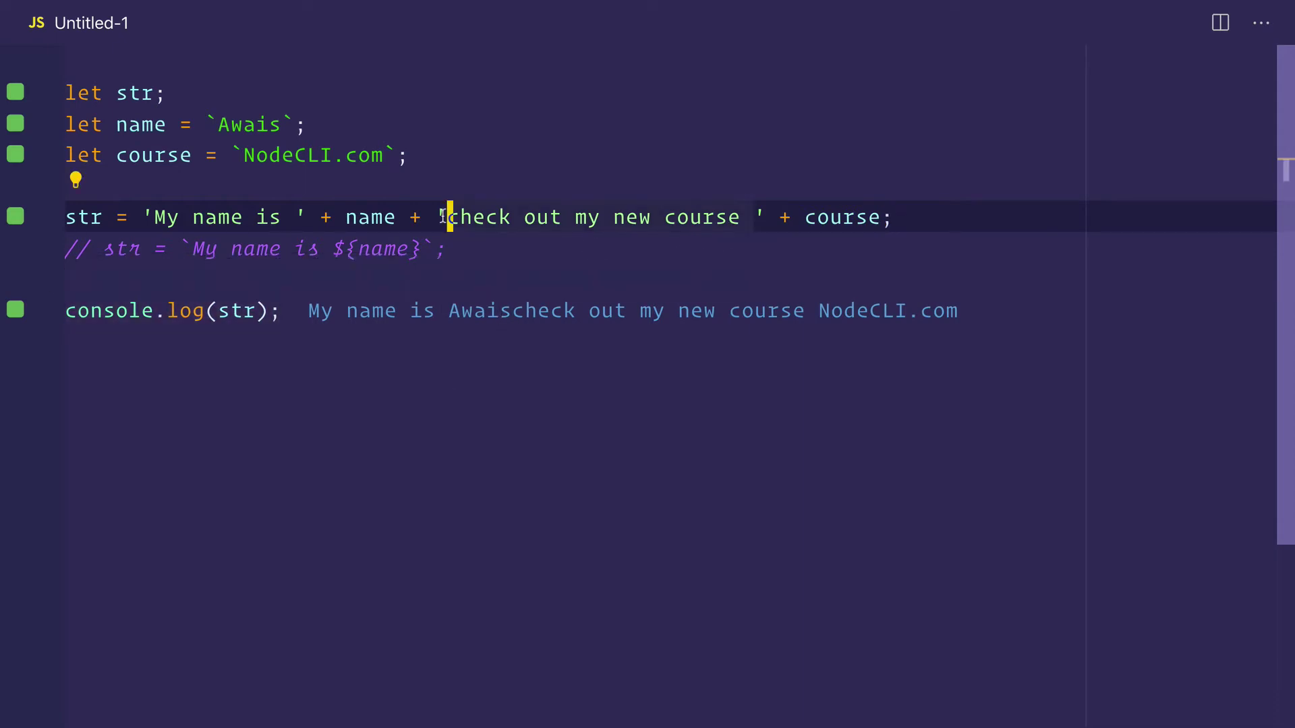
left_click(279, 311)
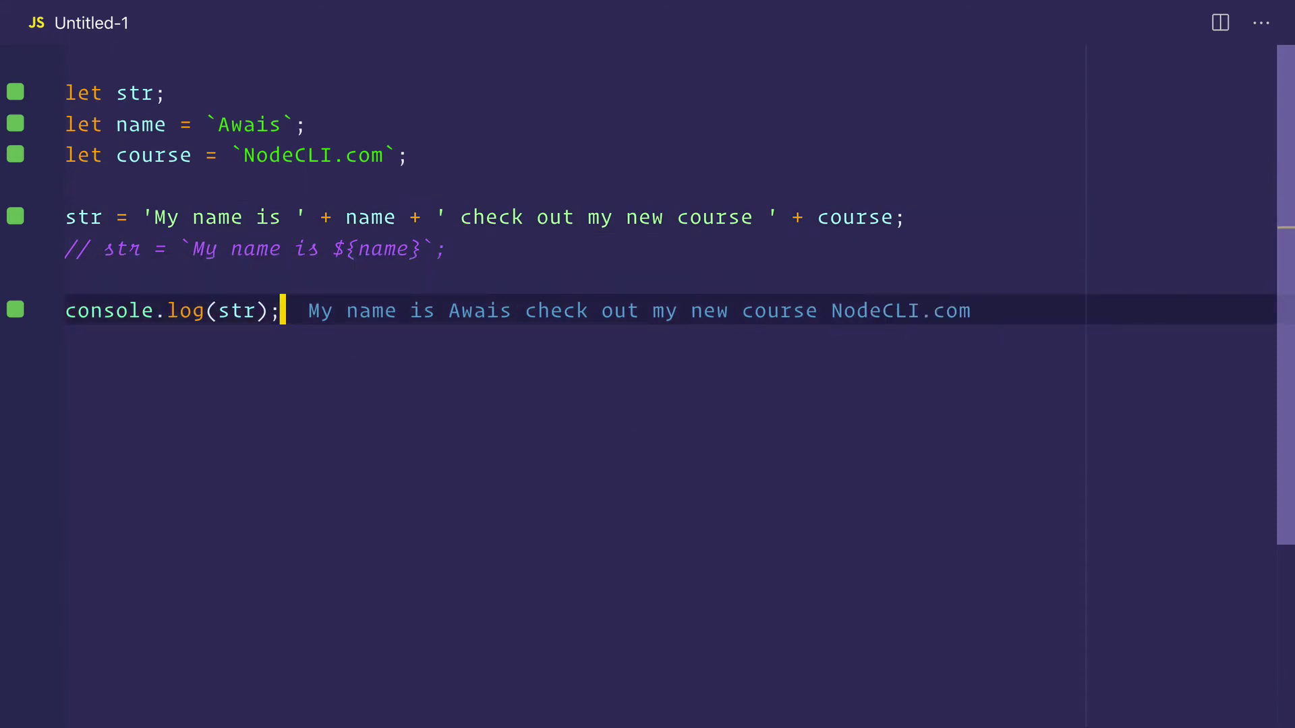
left_click_drag(926, 218, 145, 216)
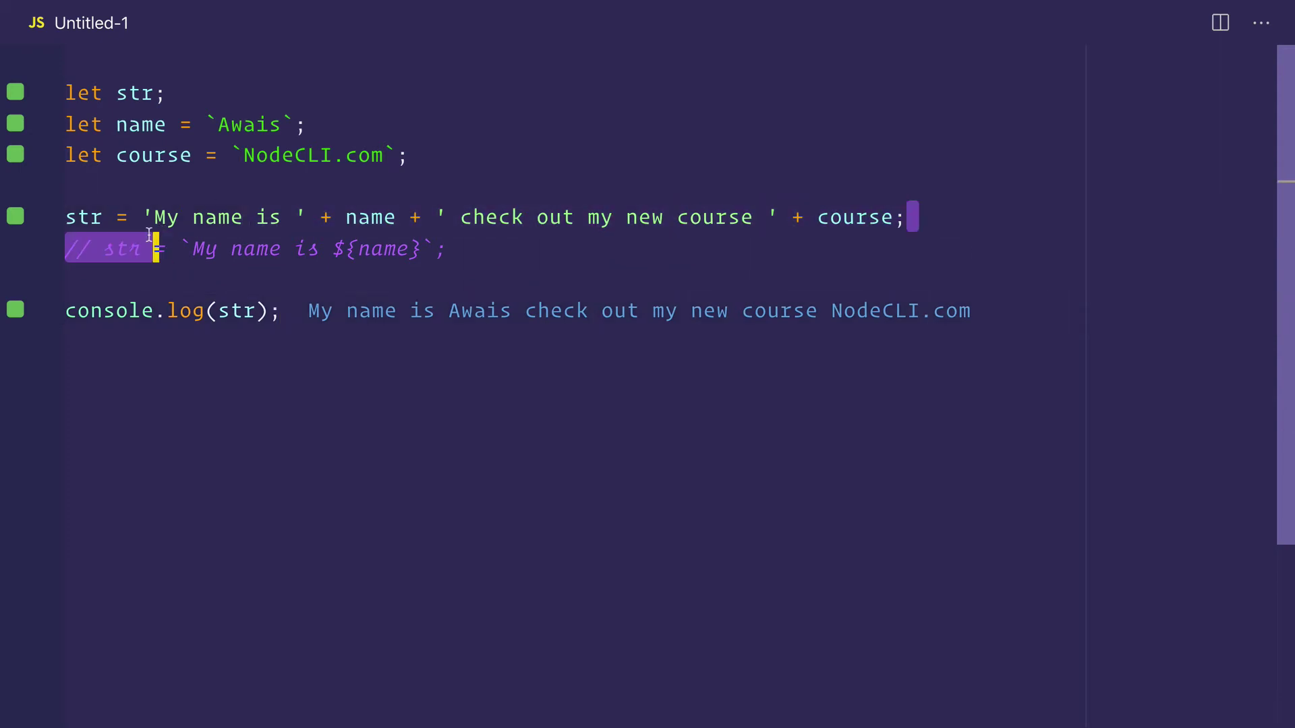
left_click(638, 459)
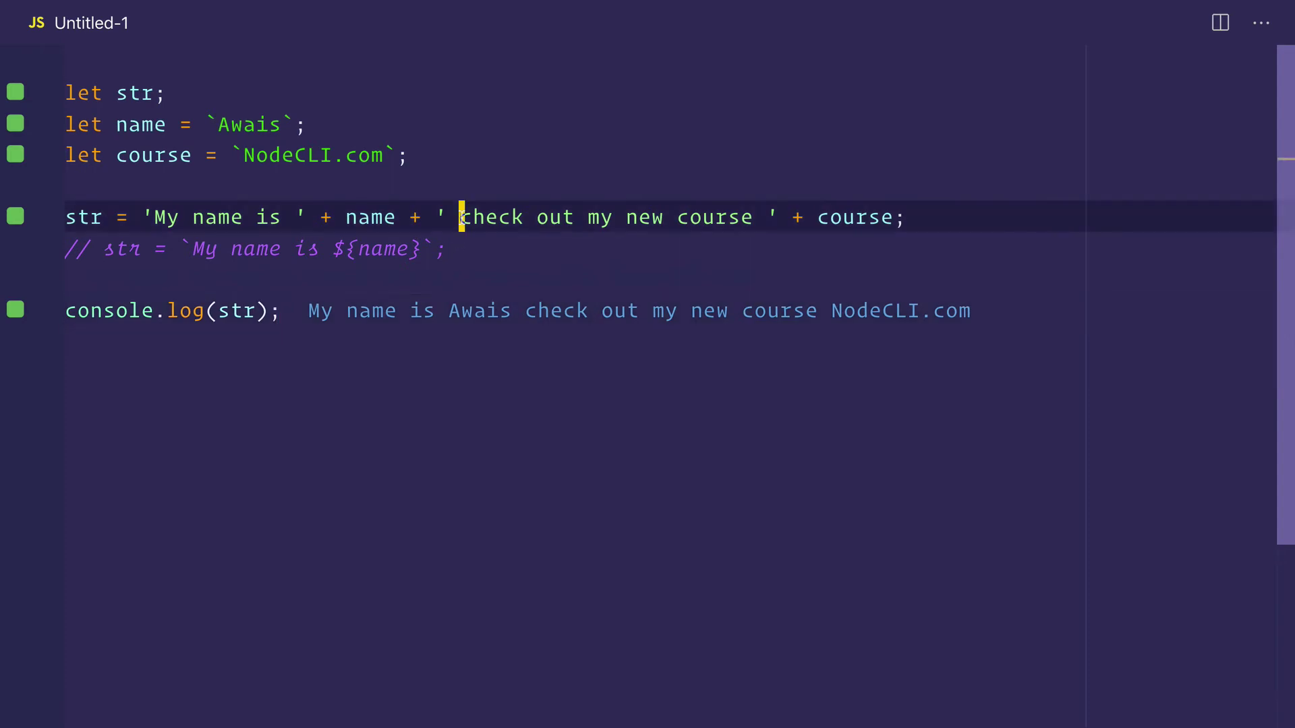
left_click(461, 217)
key("BackSpace")
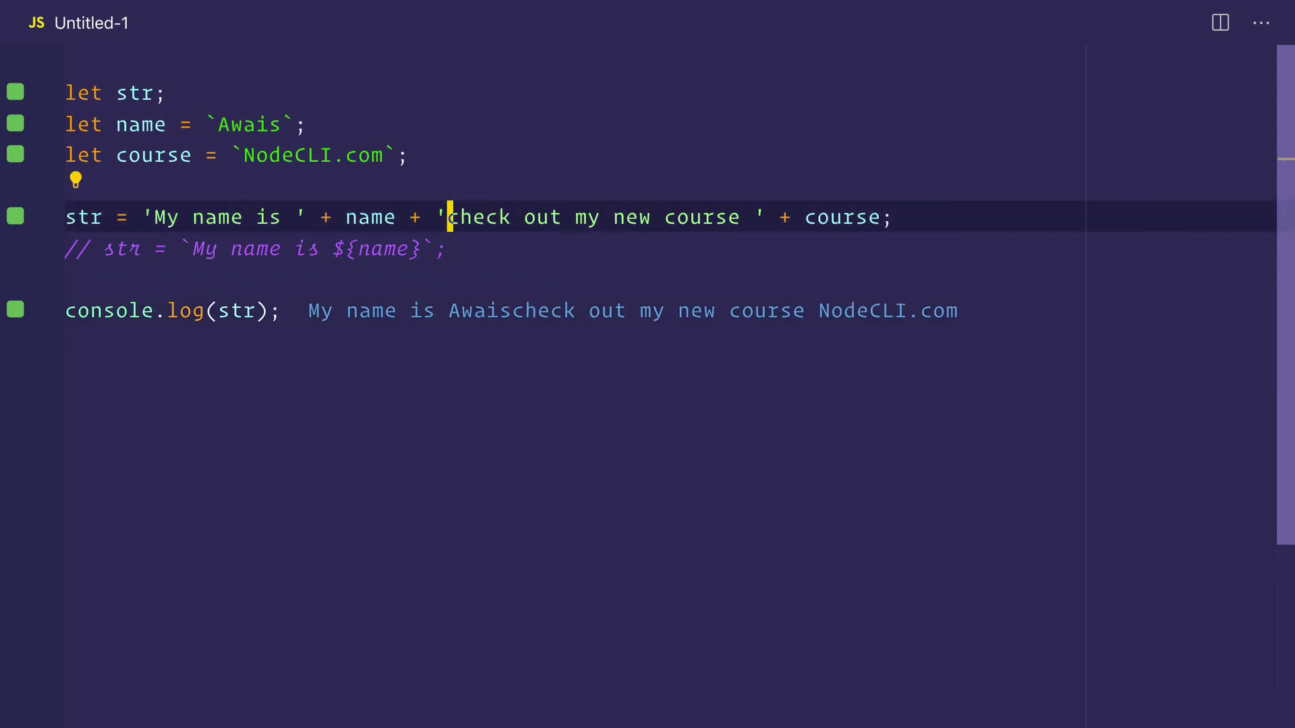
left_click(129, 249)
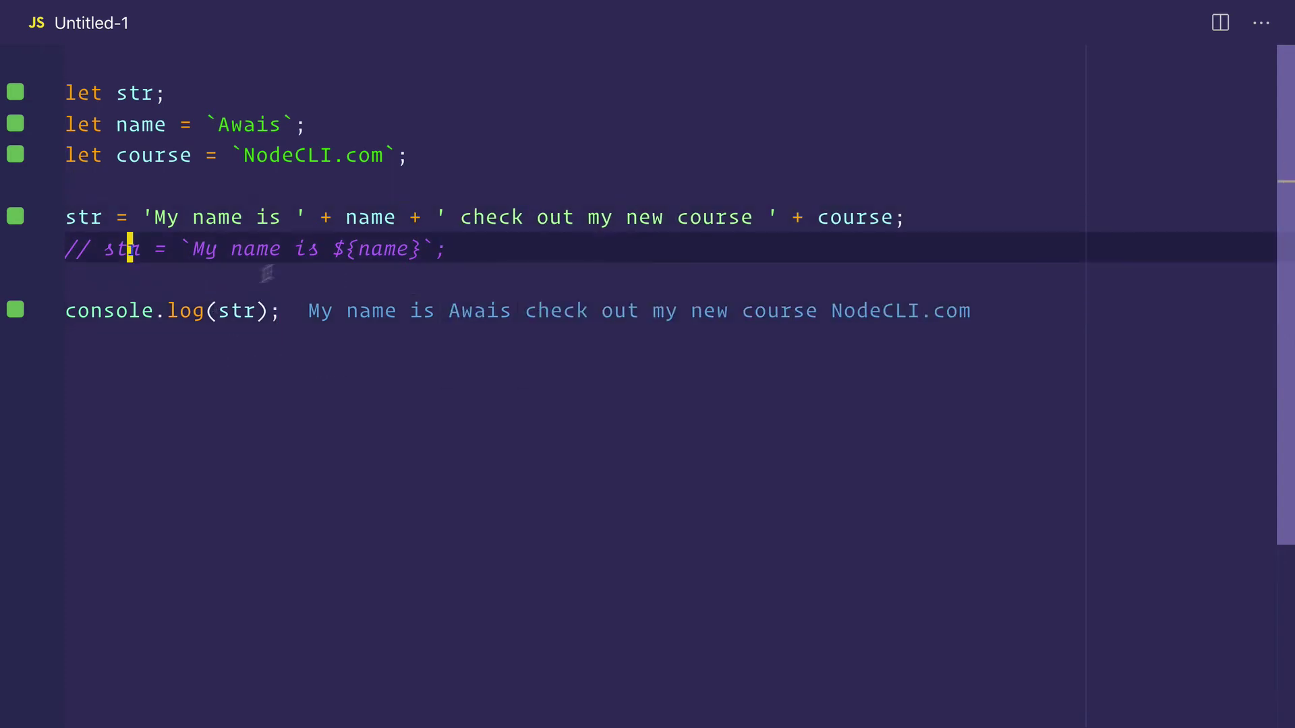
left_click(480, 249)
Uncomment the template line and extend it with the course sentence and ${course}.
key("ctrl+slash")
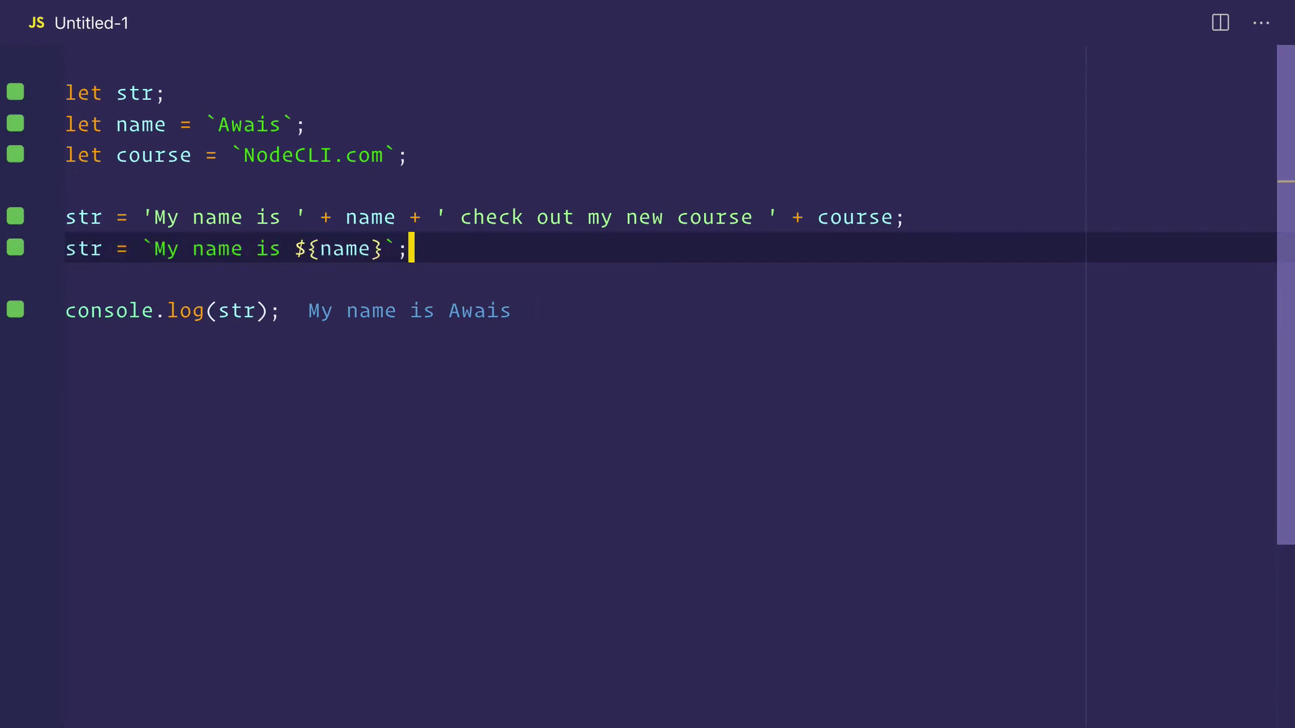
key("Left")
key("Left")
type(". Che")
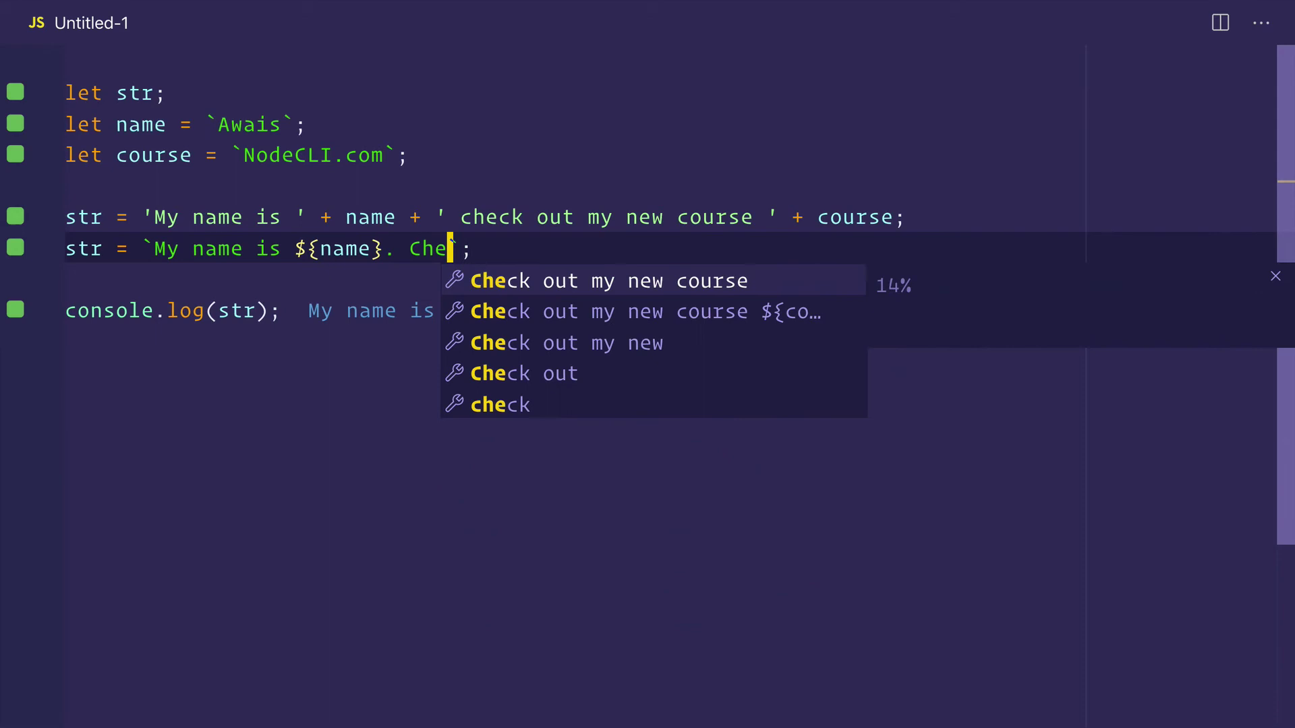
key("Tab")
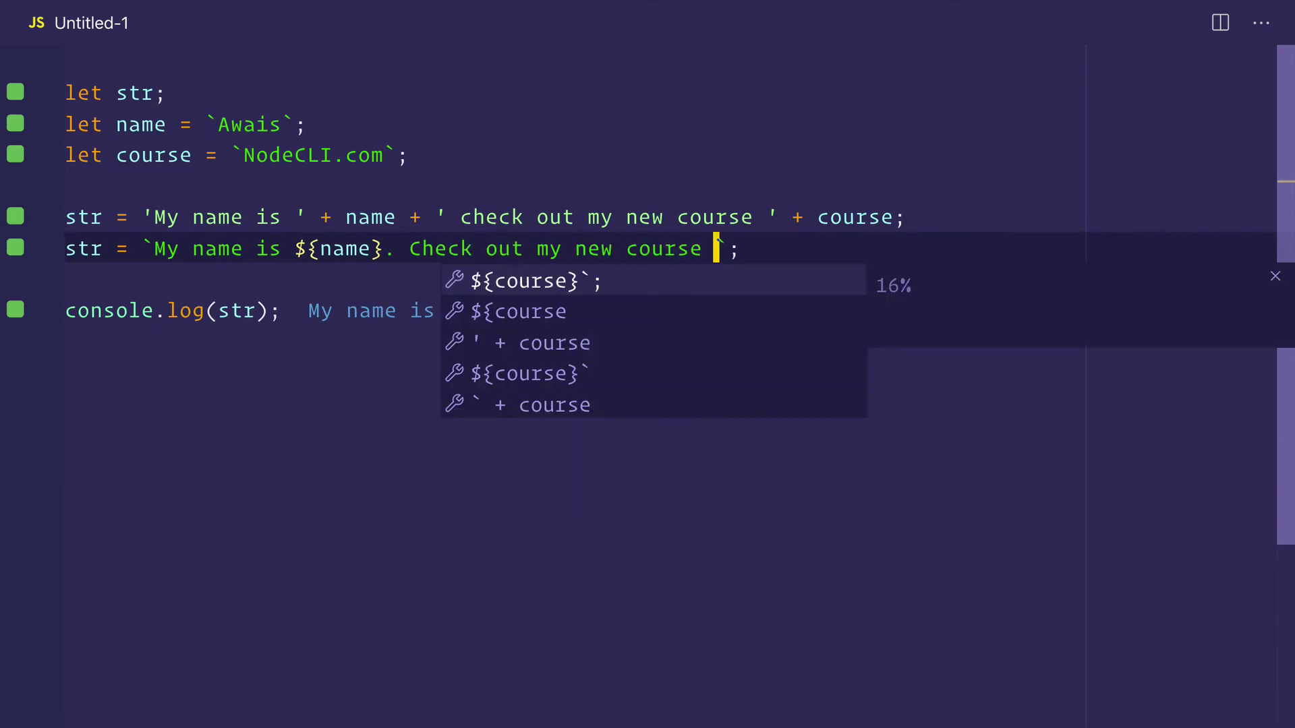
key("Tab")
key("End")
Highlight the concatenated and template lines, including name and course, to compare them.
key("shift+Home")
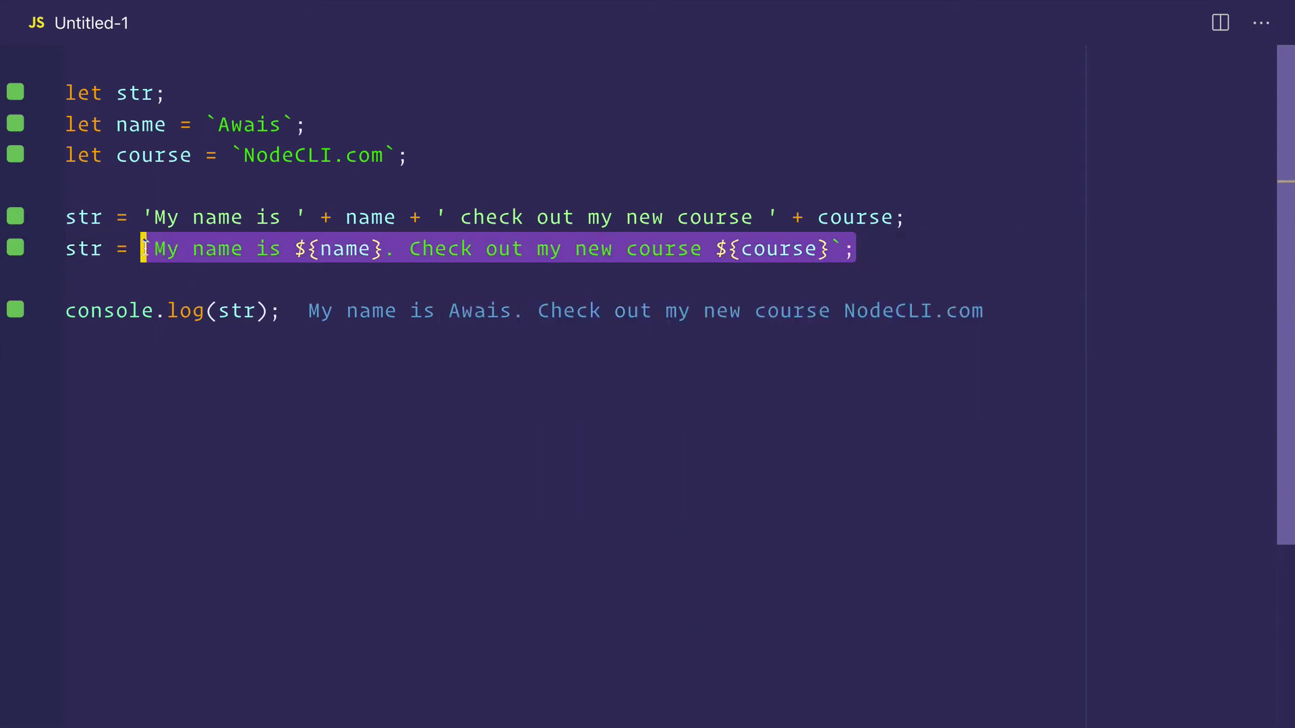
left_click_drag(932, 218, 142, 217)
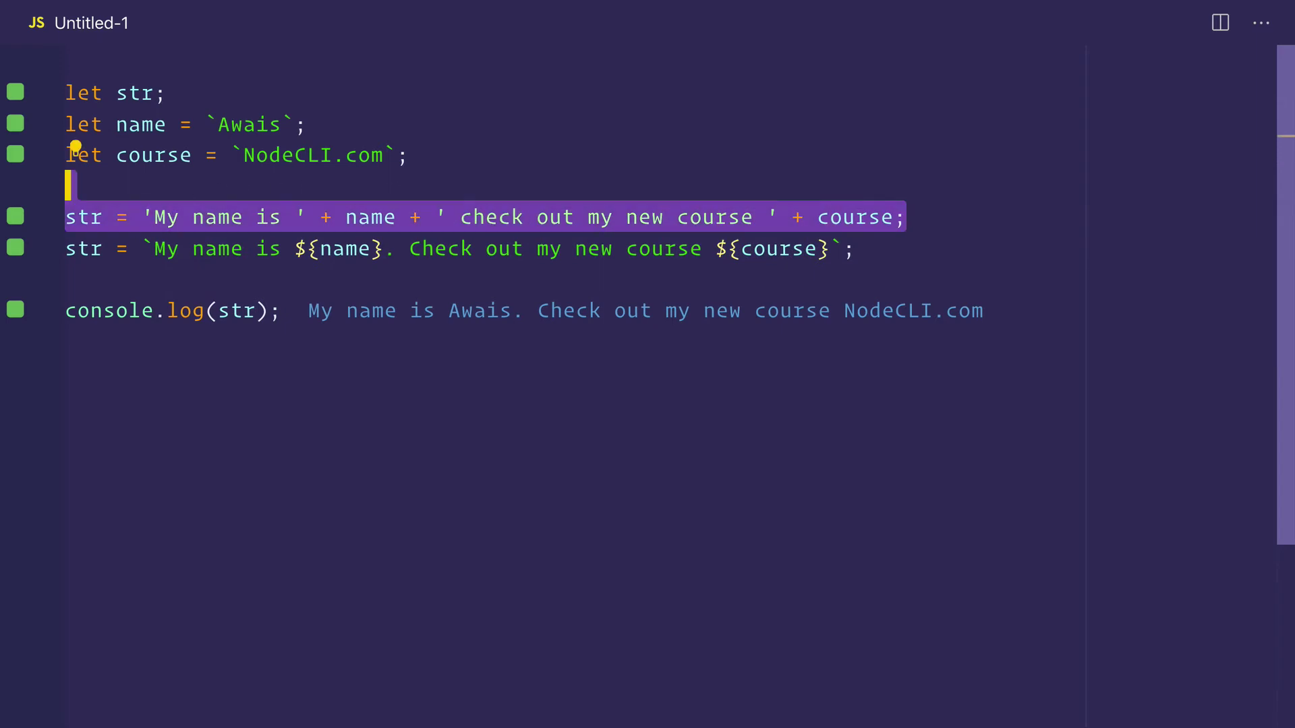
double_click(384, 217)
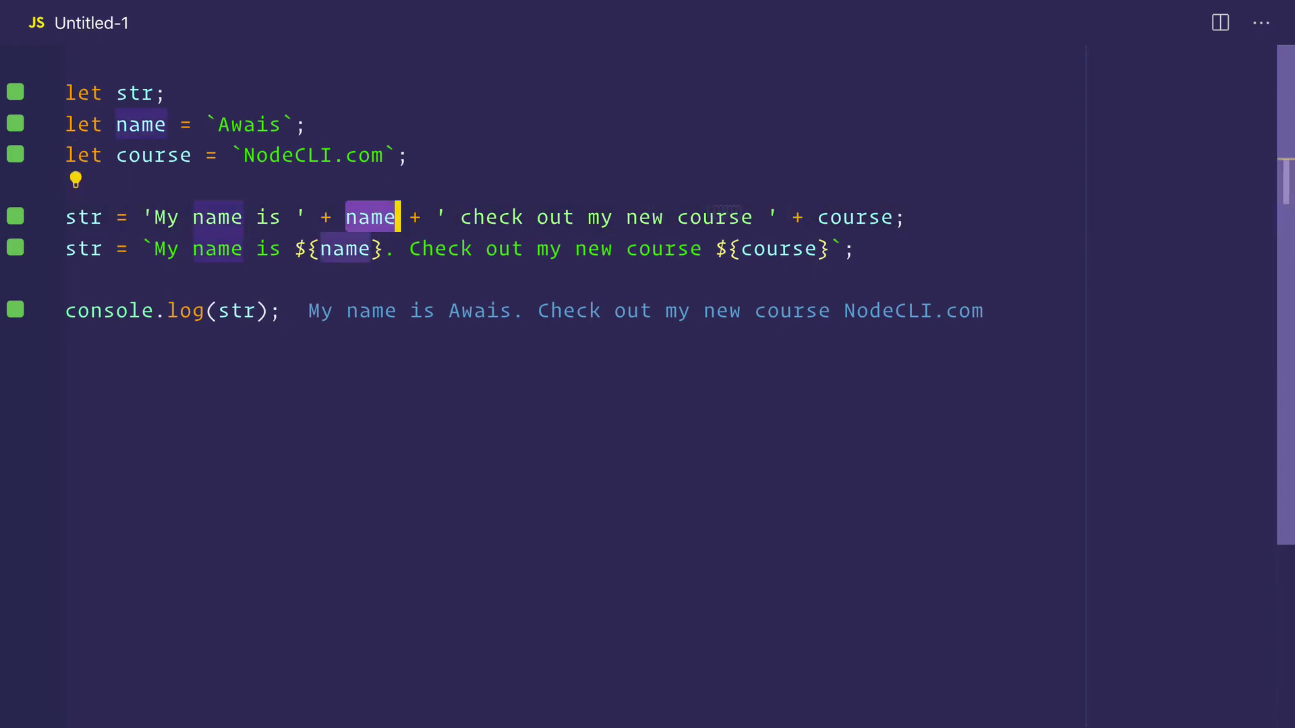
left_click(855, 249)
double_click(779, 248)
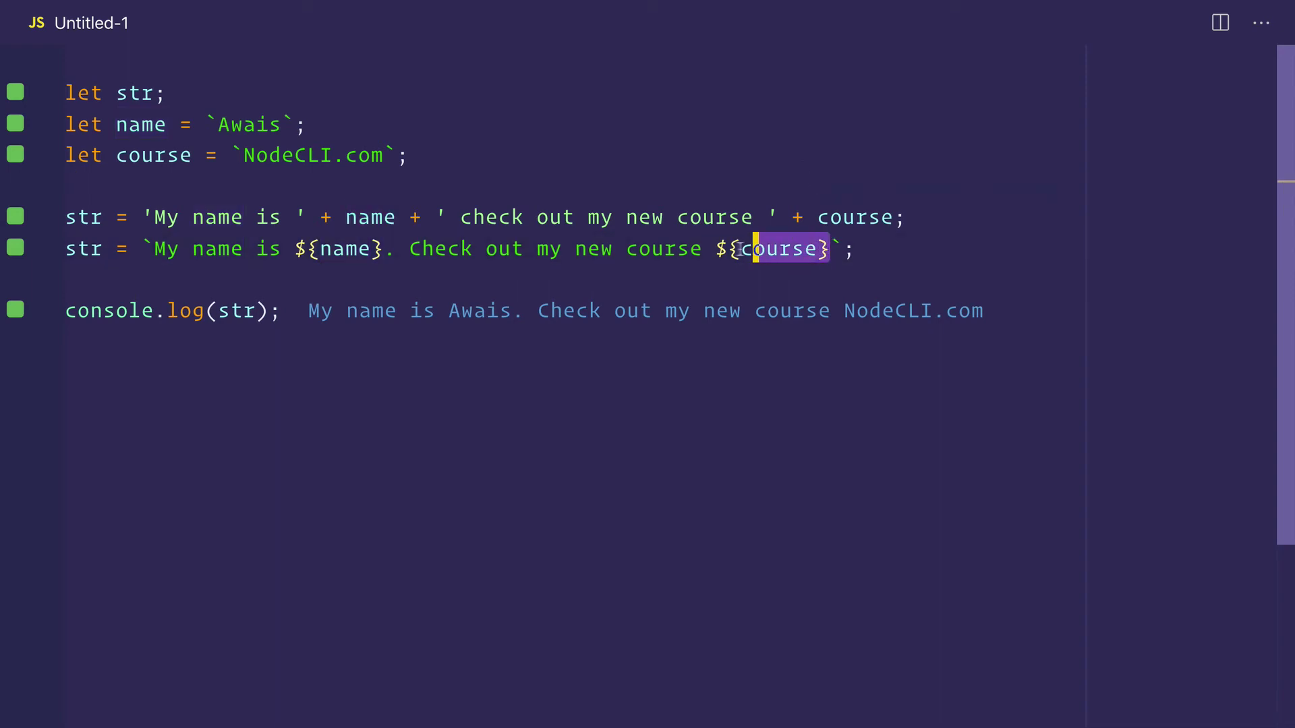
left_click(384, 249)
left_click_drag(385, 249, 296, 249)
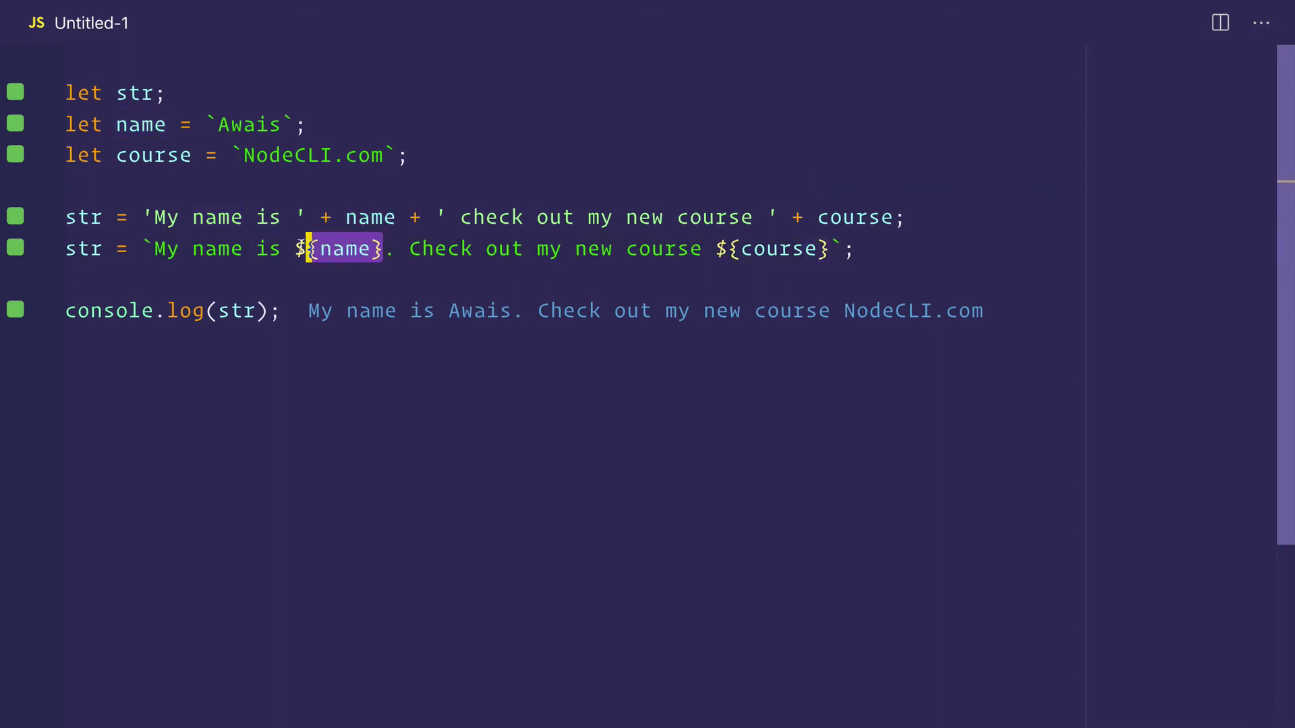
left_click(155, 248)
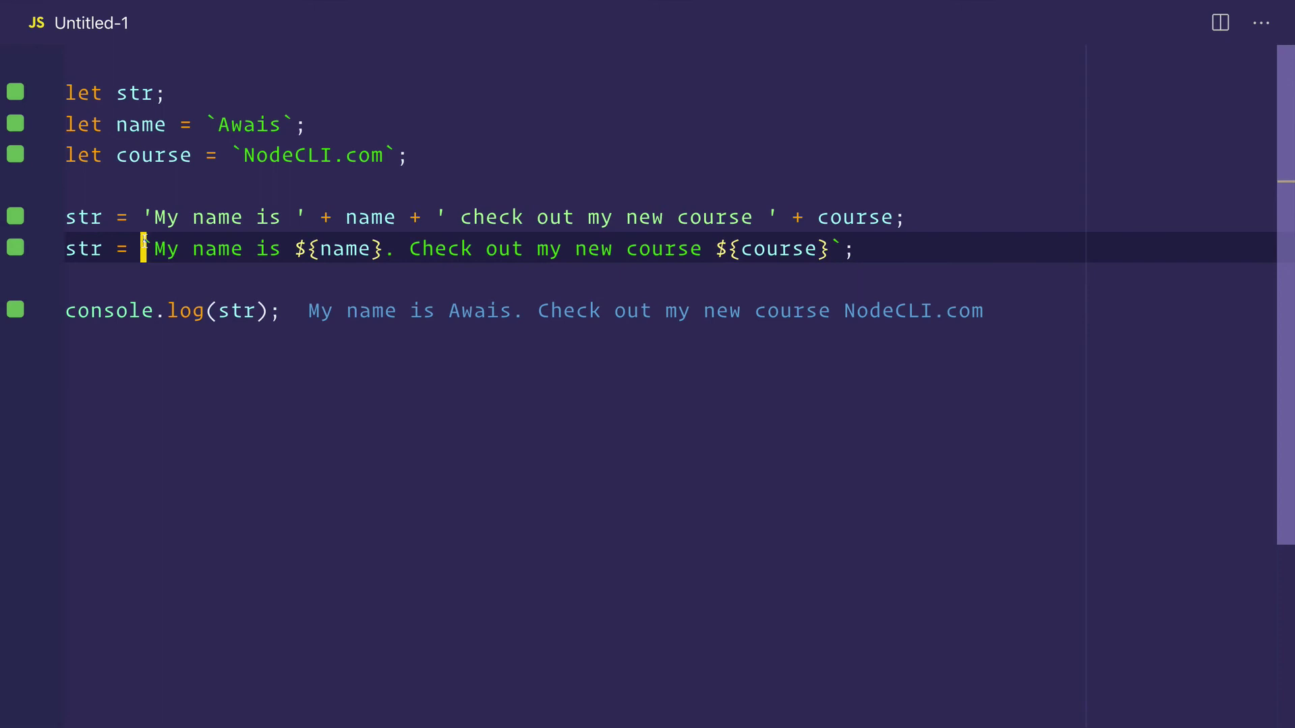
left_click_drag(142, 249, 842, 249)
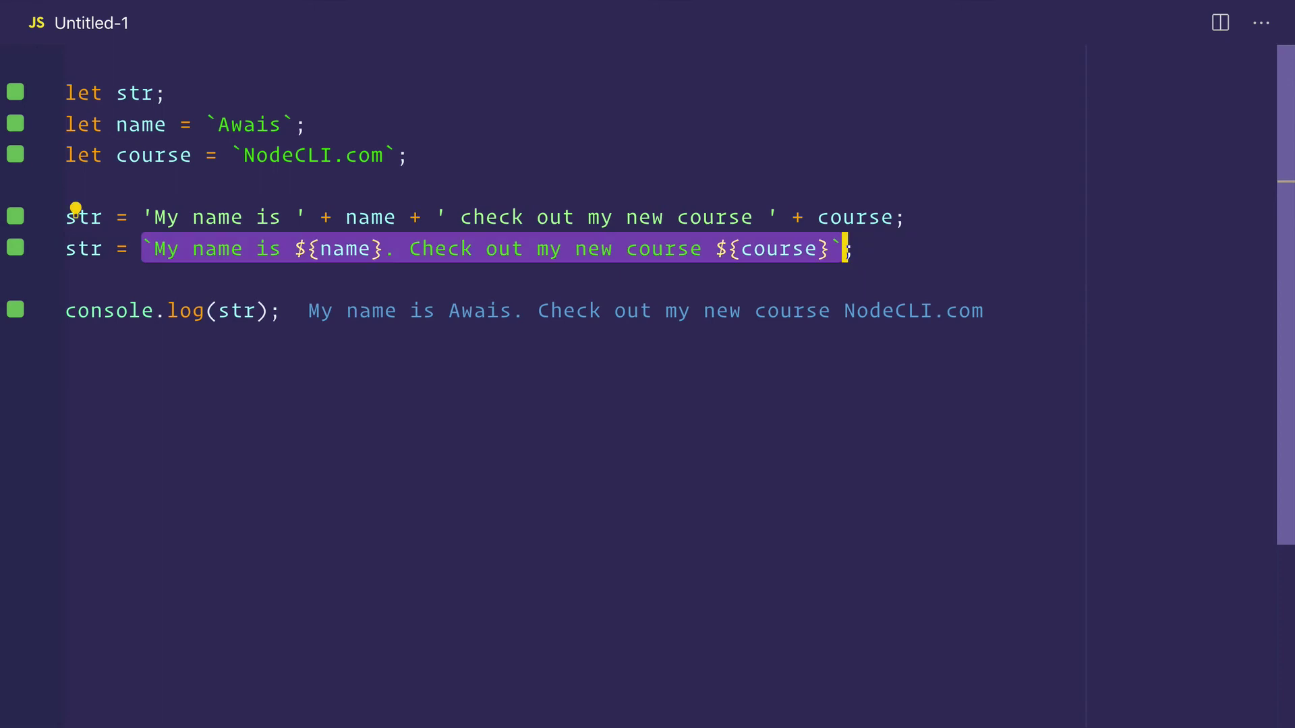
double_click(783, 249)
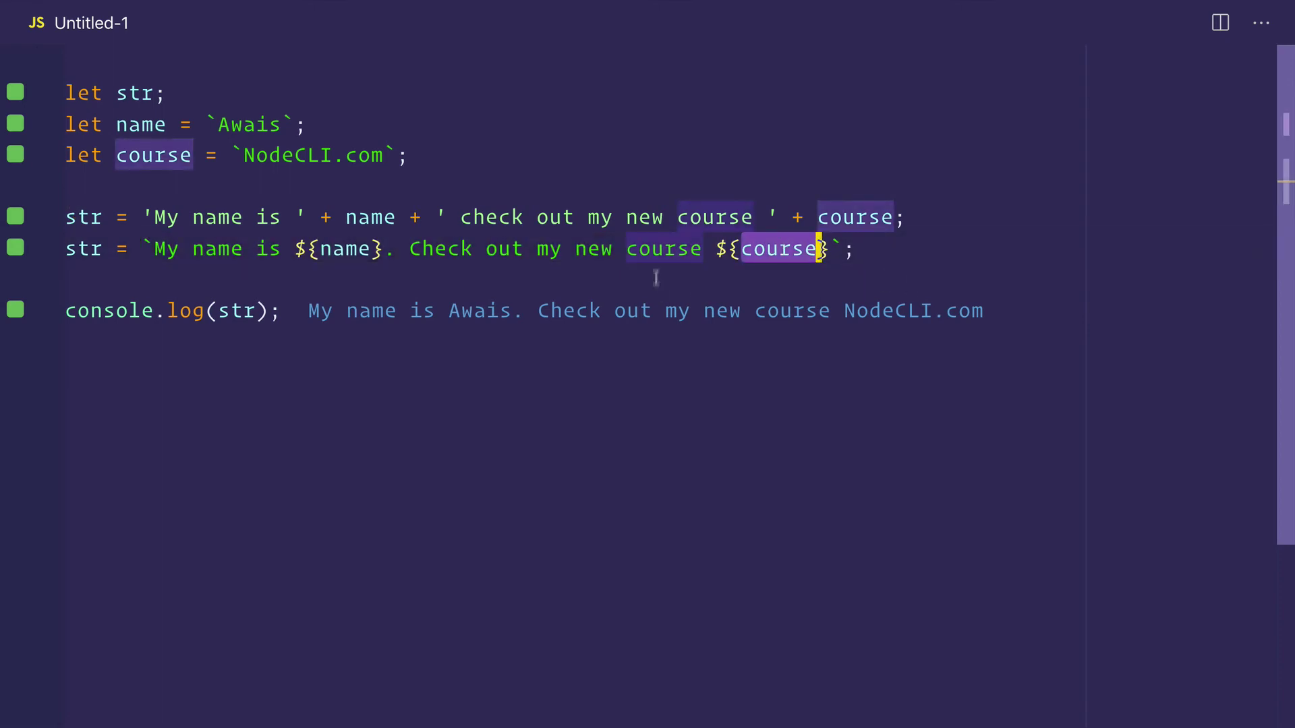
double_click(252, 126)
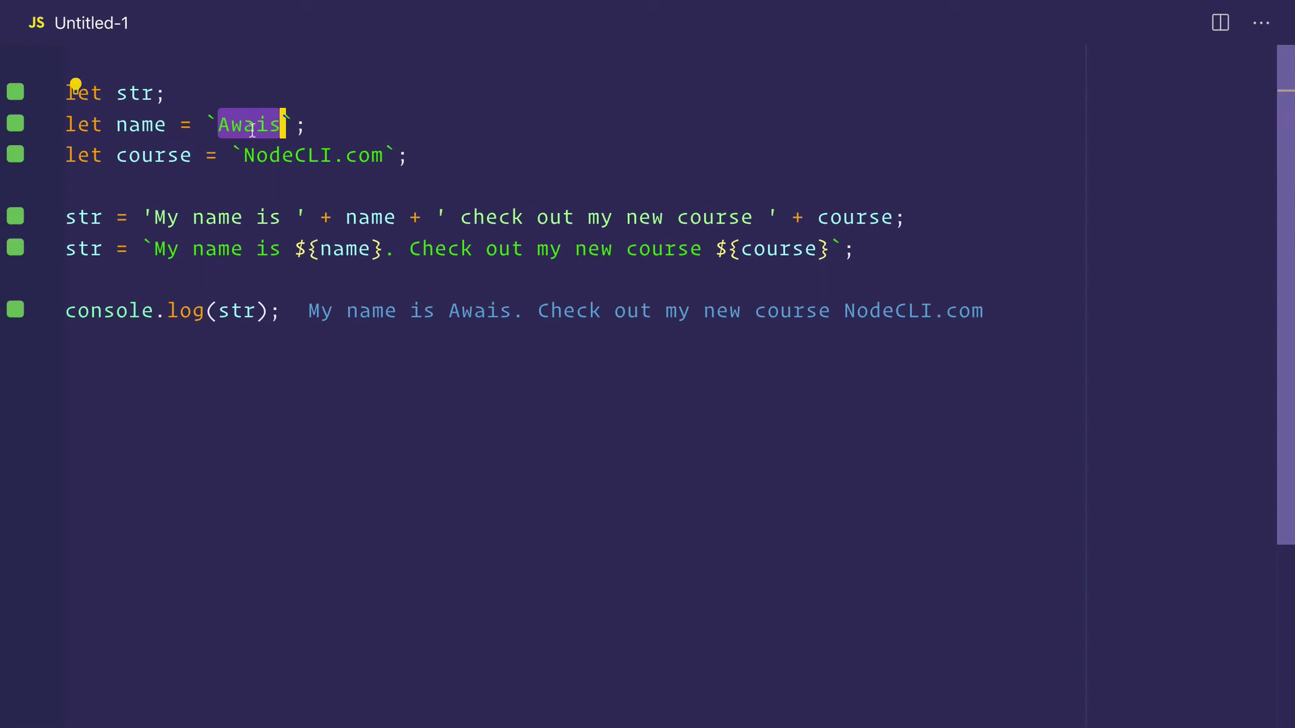
type("Maedah")
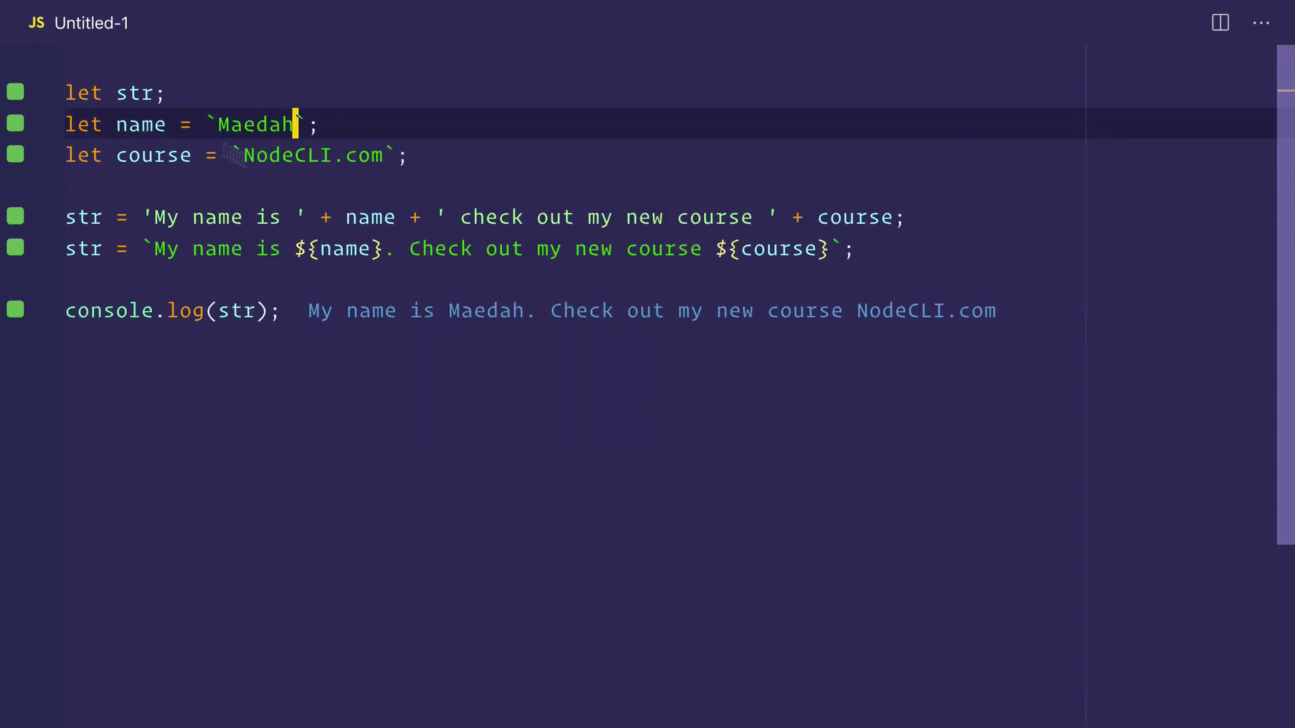
left_click(405, 154)
double_click(314, 154)
left_click_drag(245, 155, 383, 154)
type("VSC")
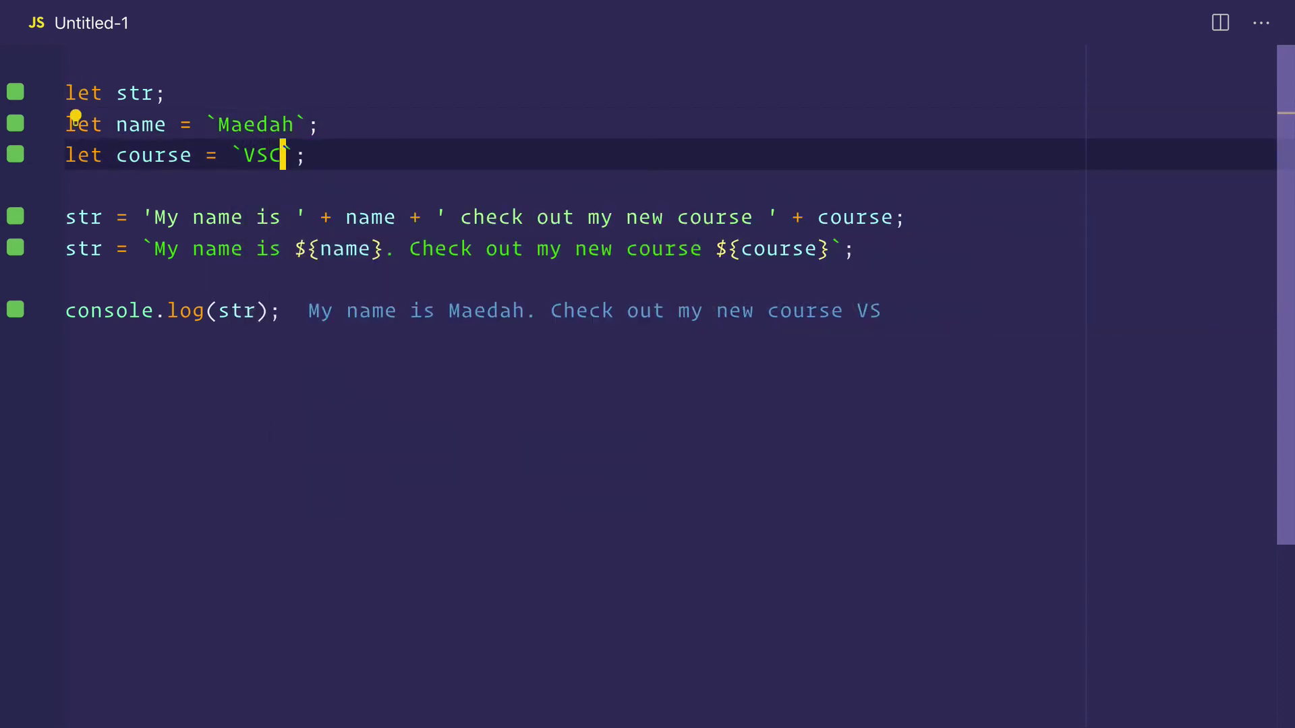
type("ode.pro")
left_click(284, 310)
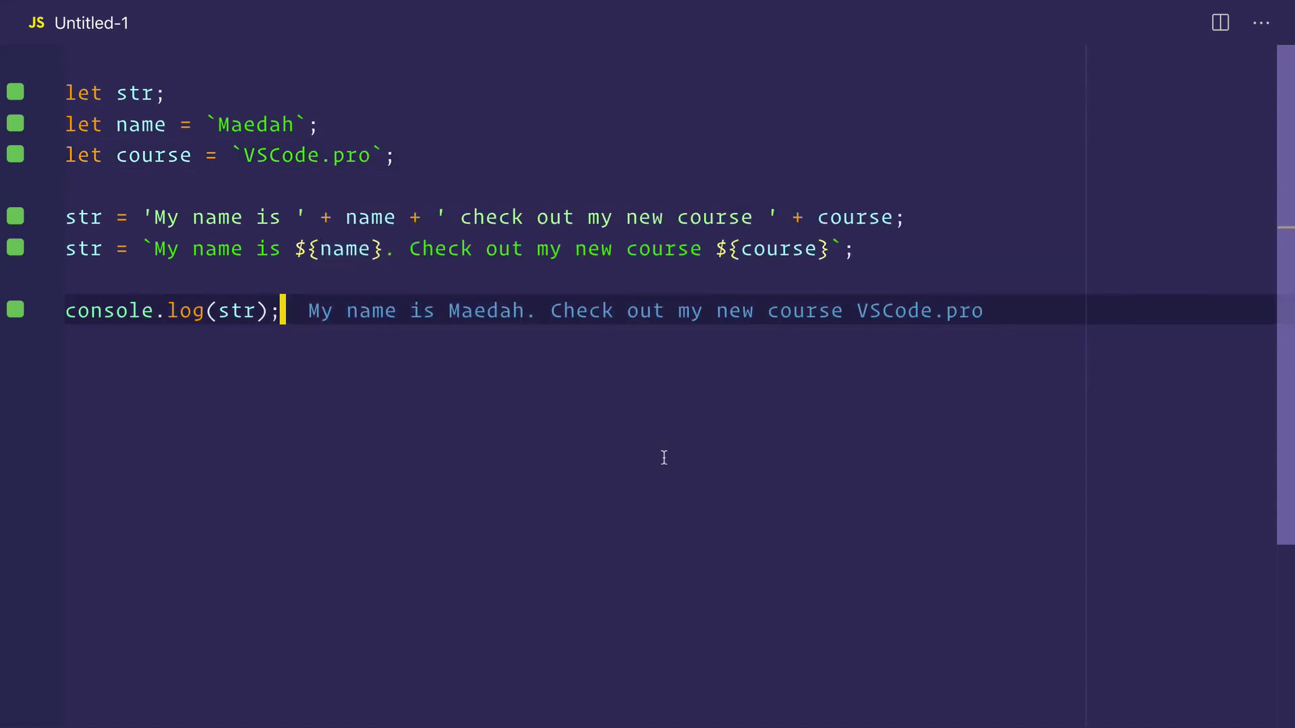
left_click(794, 249)
double_click(785, 249)
left_click(332, 249)
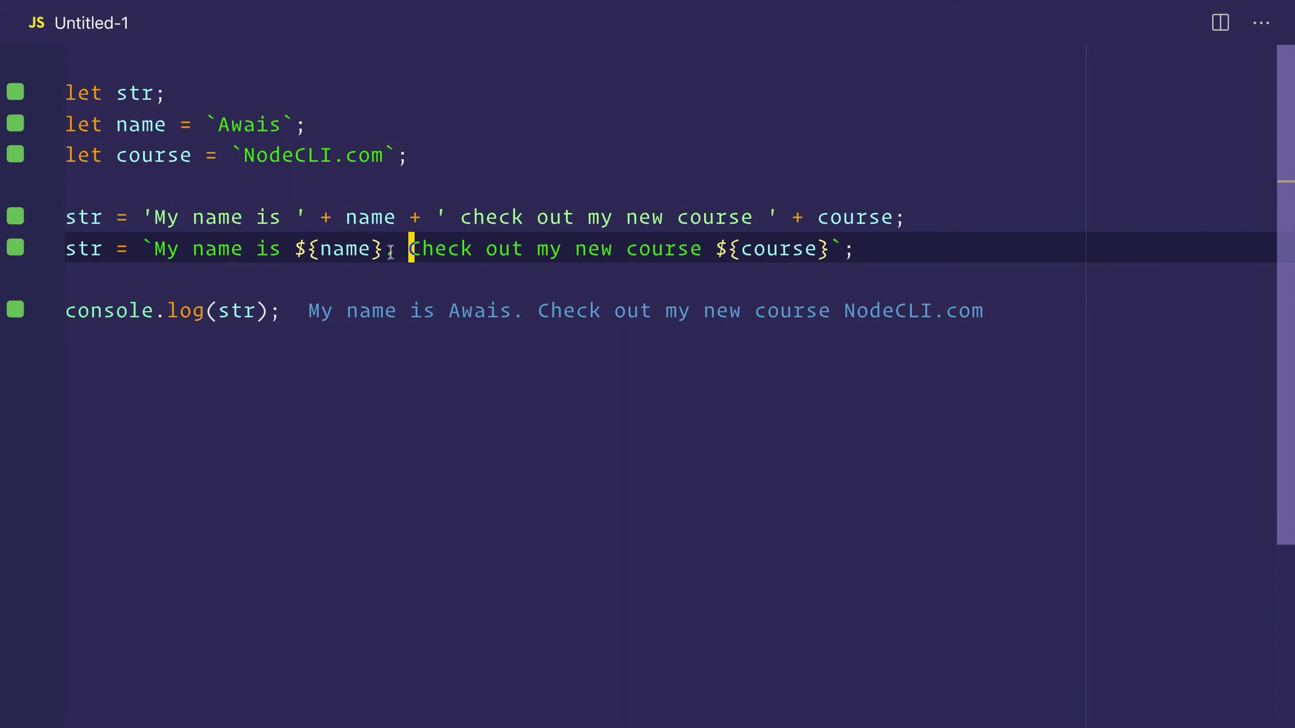
Comment out the template line and add a \n escape before 'check' in the concatenation.
left_click(390, 249)
key("ctrl+slash")
left_click(459, 217)
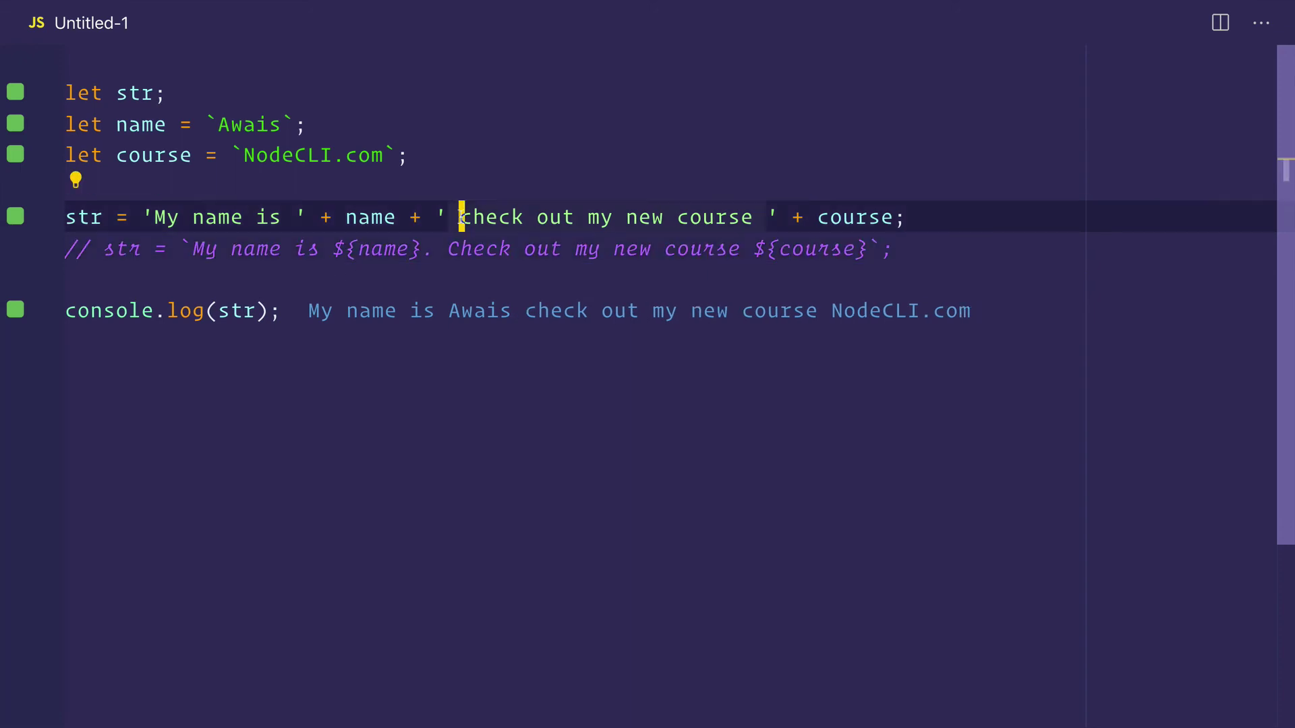
key("Return")
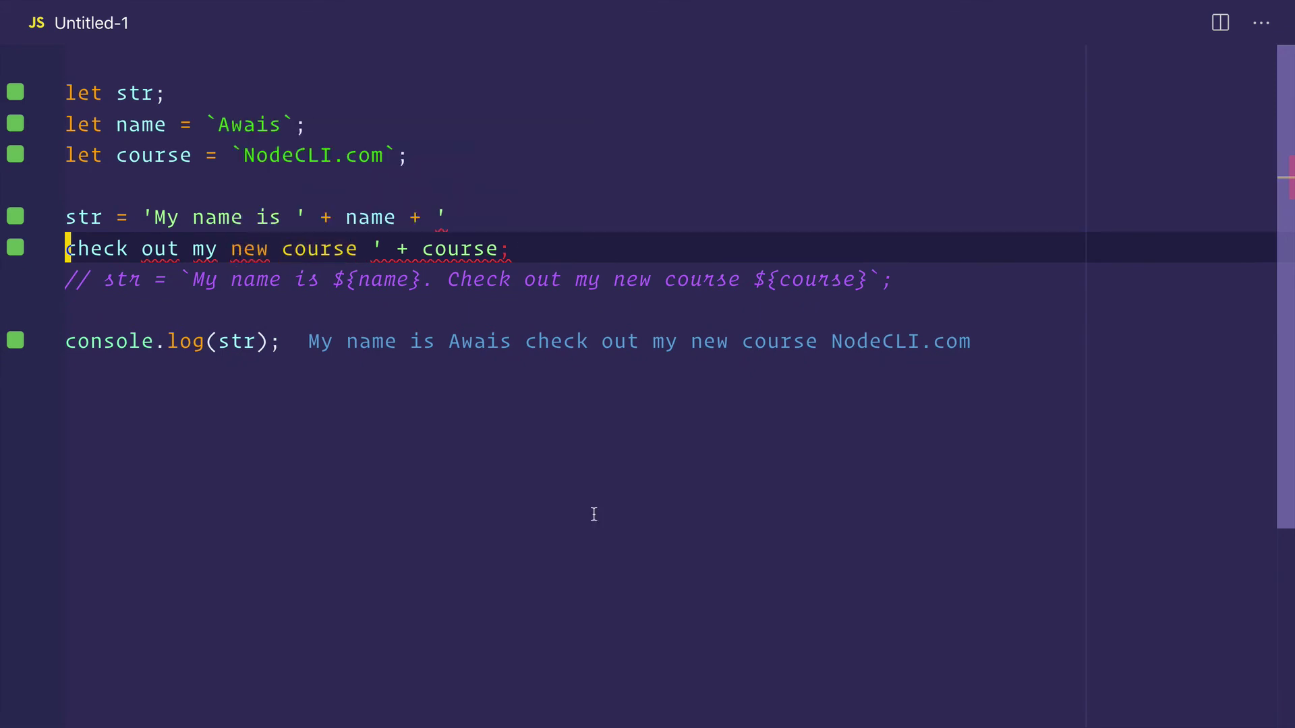
key("BackSpace")
type("\\")
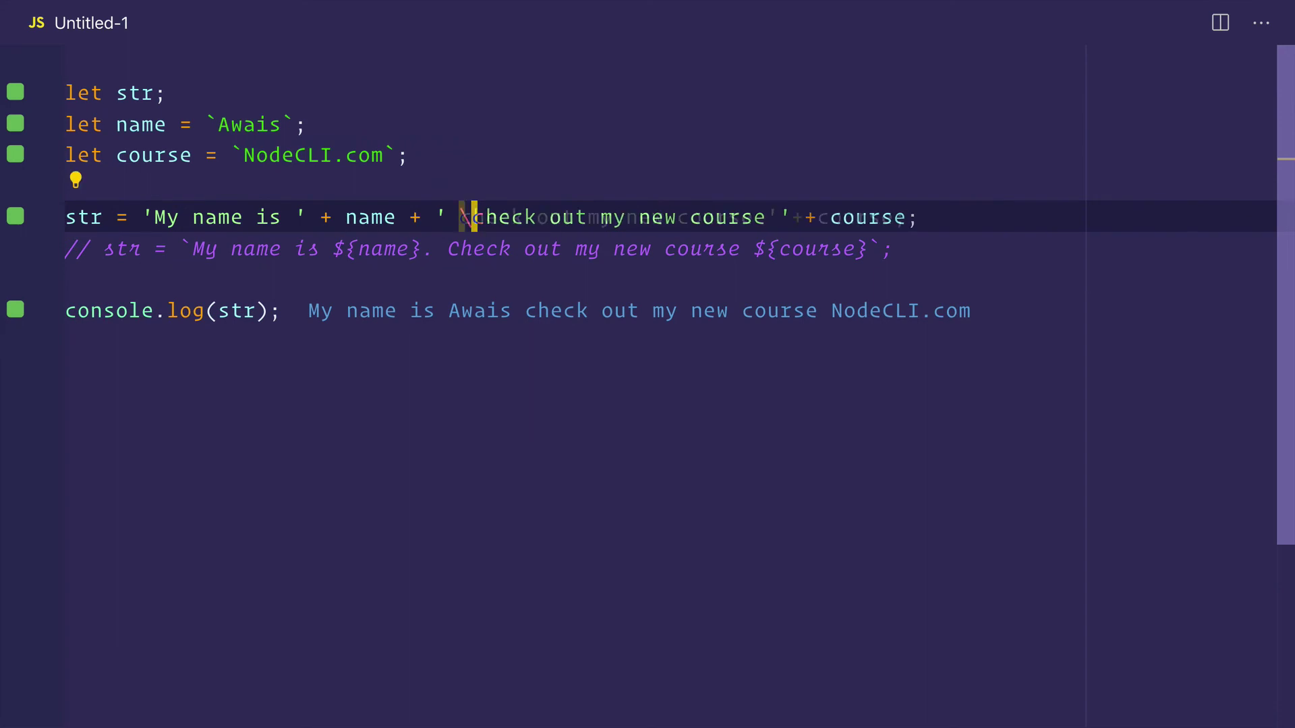
type("n")
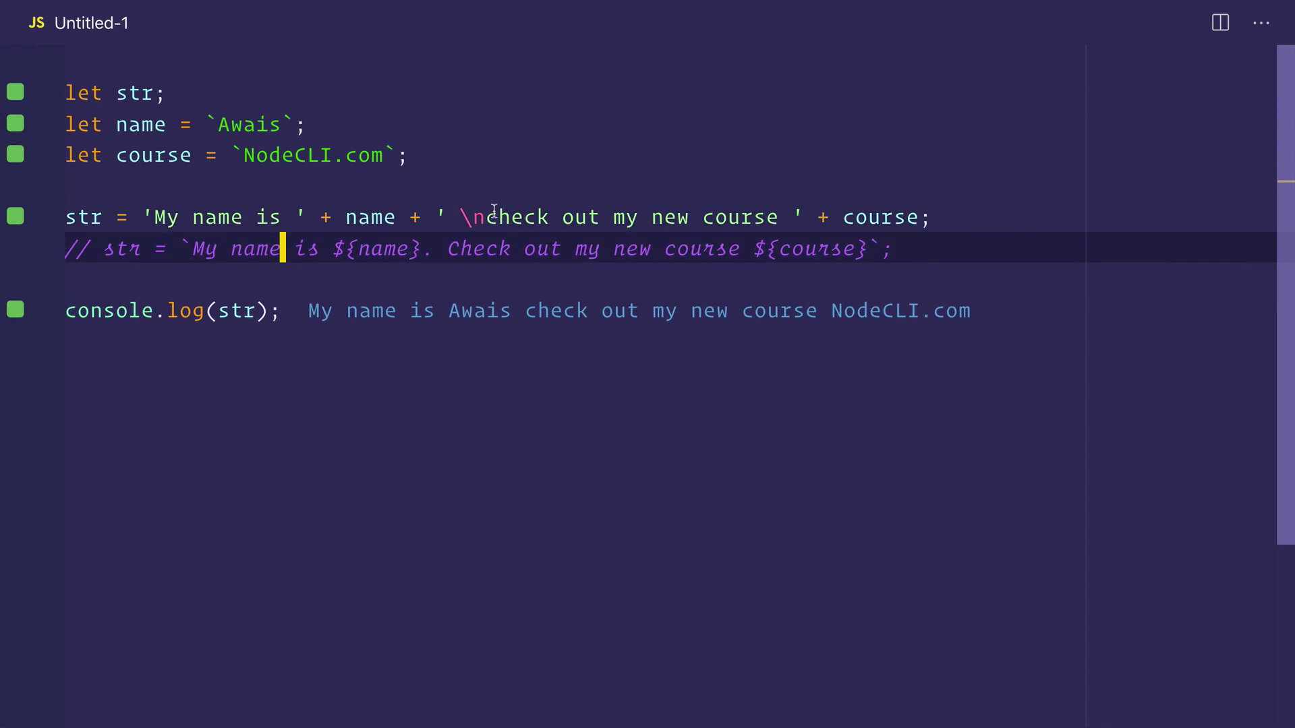
left_click_drag(486, 216, 437, 217)
Uncomment the template line, move the course sentence onto its own line, and check the two-line output.
left_click(338, 249)
key("ctrl+slash")
key("Right")
key("Right")
key("Right")
key("Right")
key("Return")
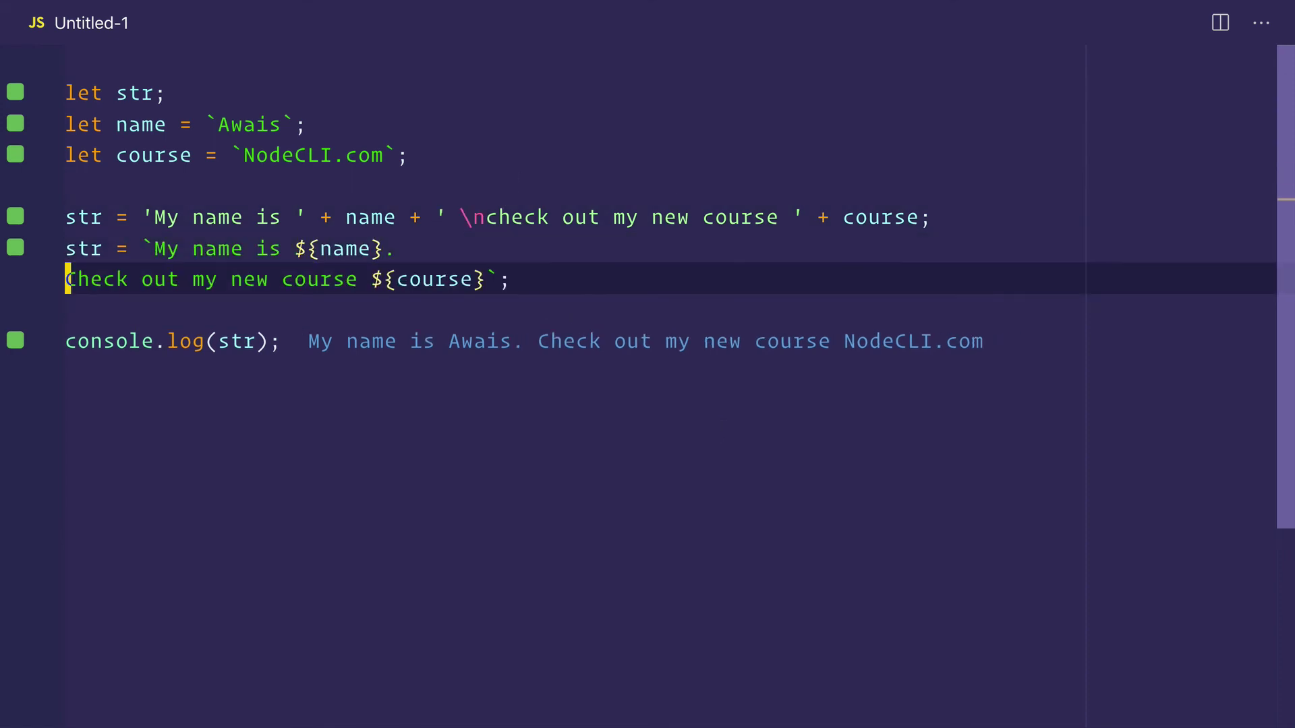
mouse_move(173, 341)
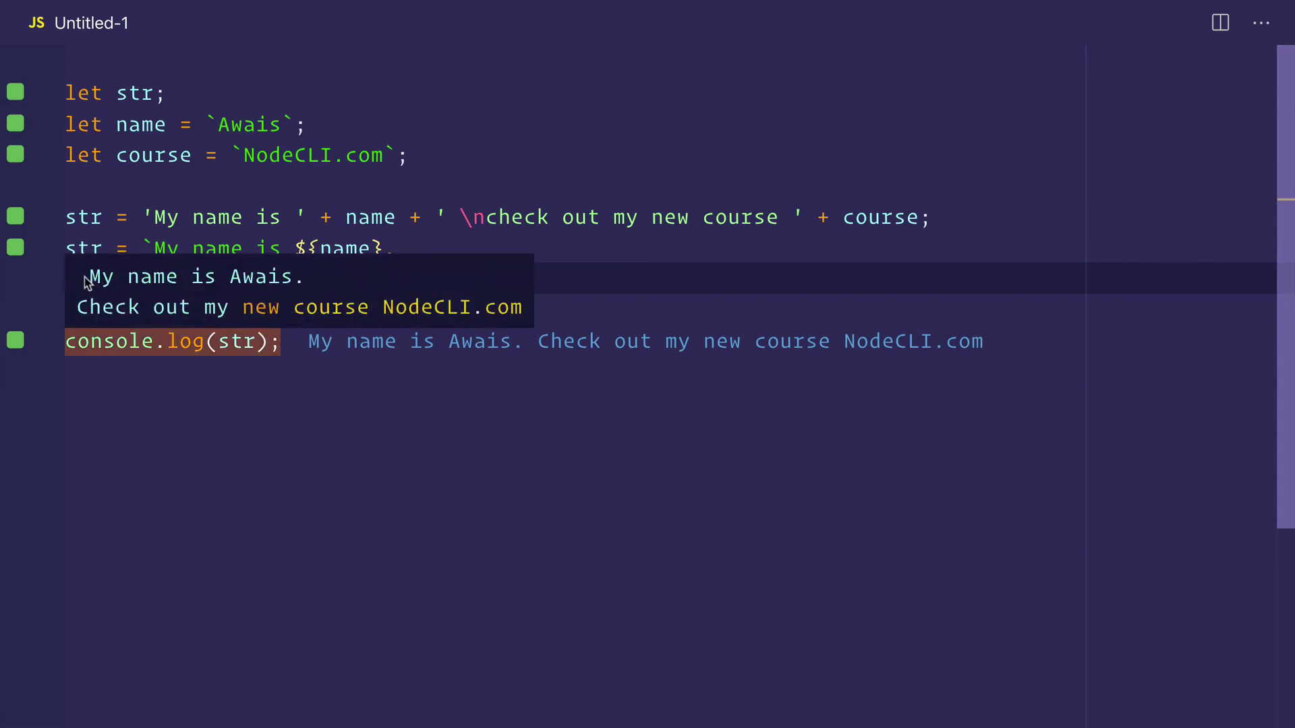
left_click_drag(86, 277, 302, 277)
left_click_drag(76, 308, 536, 309)
Put the name sentence and the closing backtick on their own lines.
left_click(443, 245)
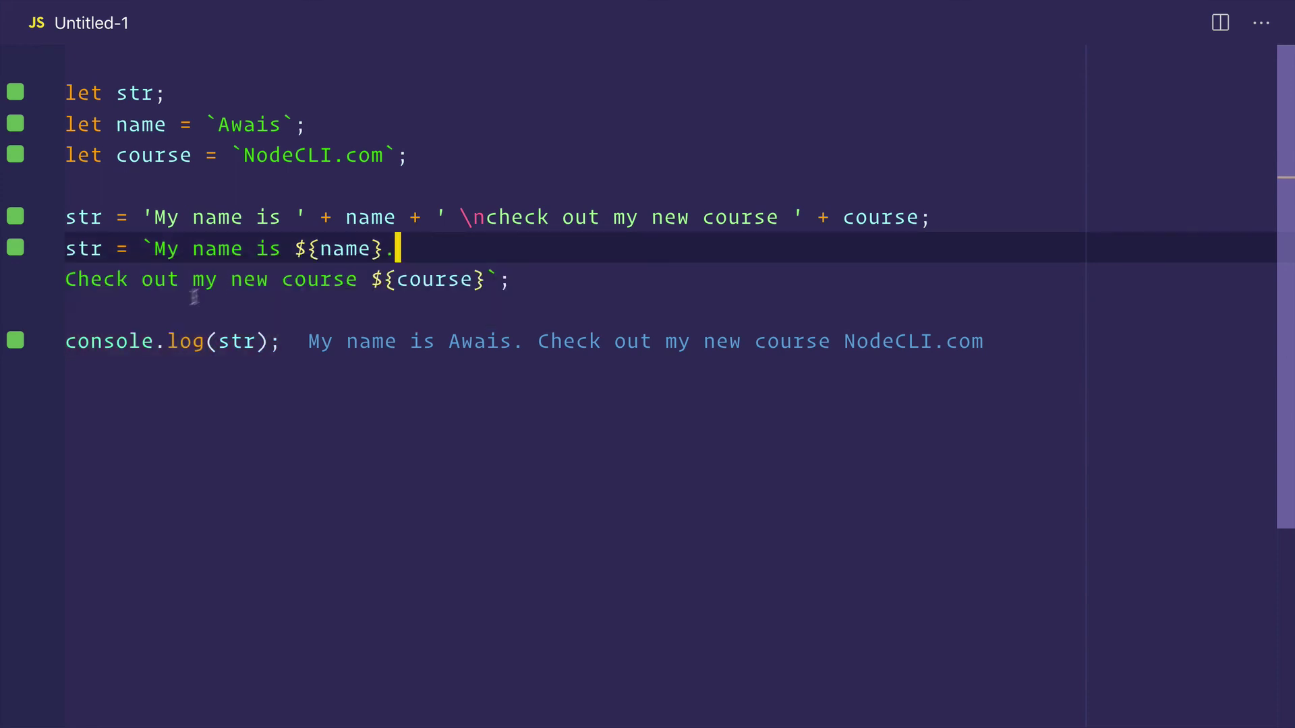
left_click(152, 247)
key("Return")
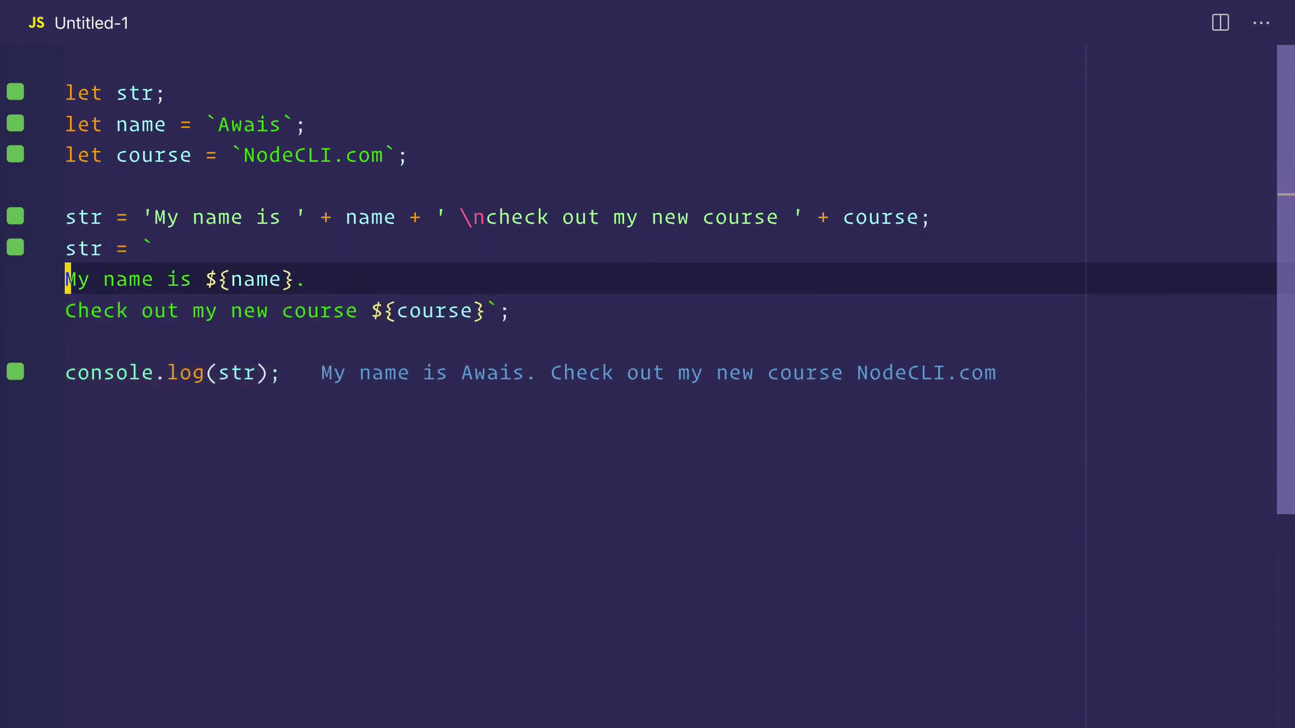
left_click(511, 311)
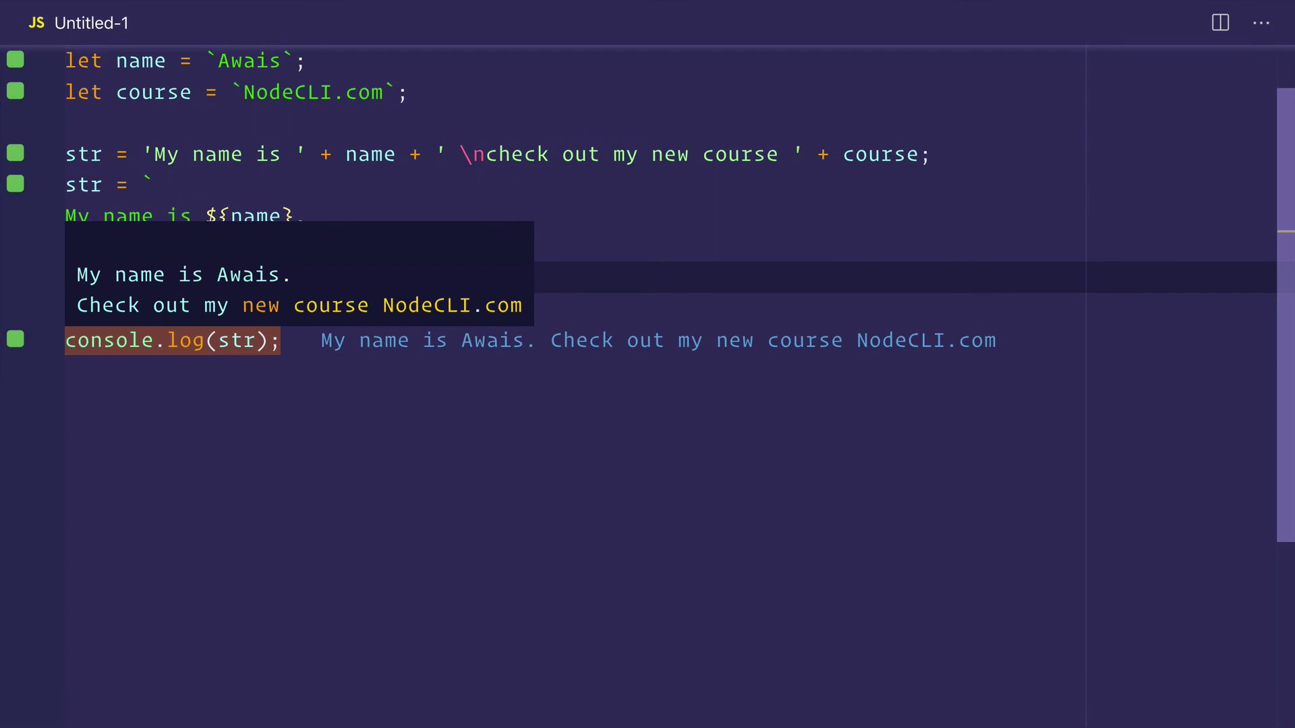
key("Left")
key("Left")
key("Return")
left_click(152, 248)
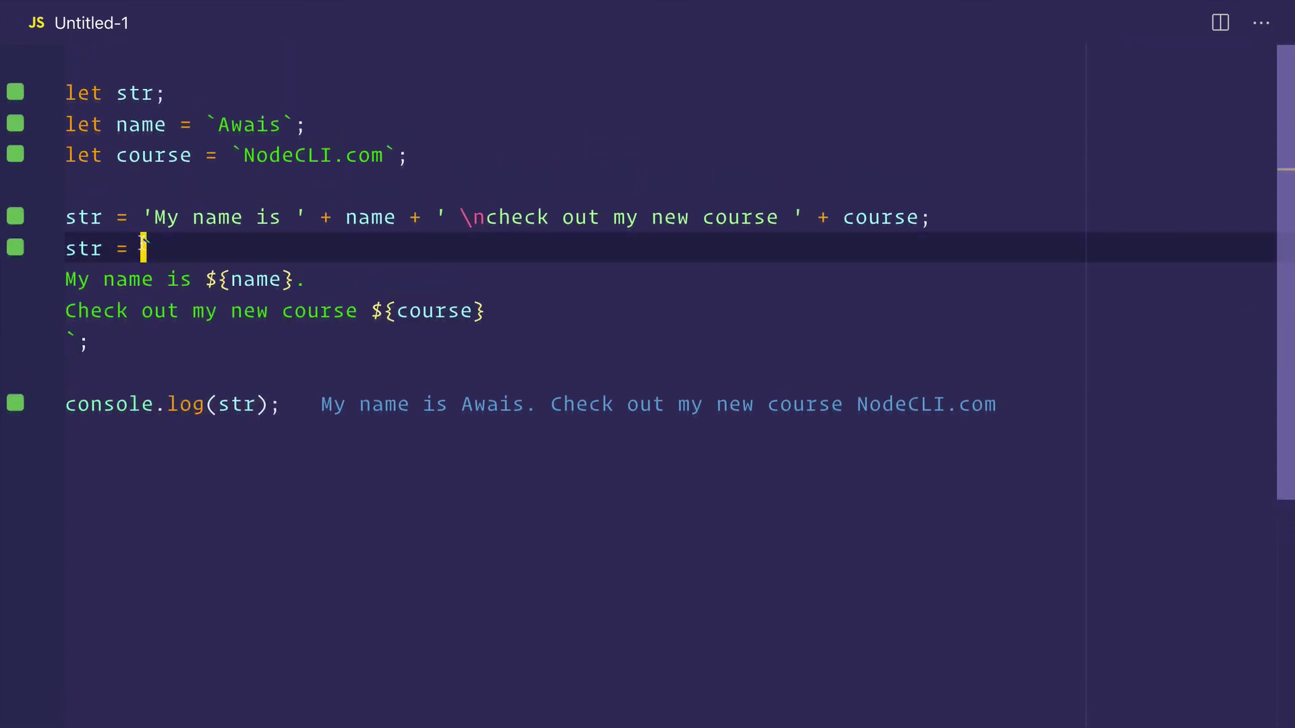
left_click(72, 341)
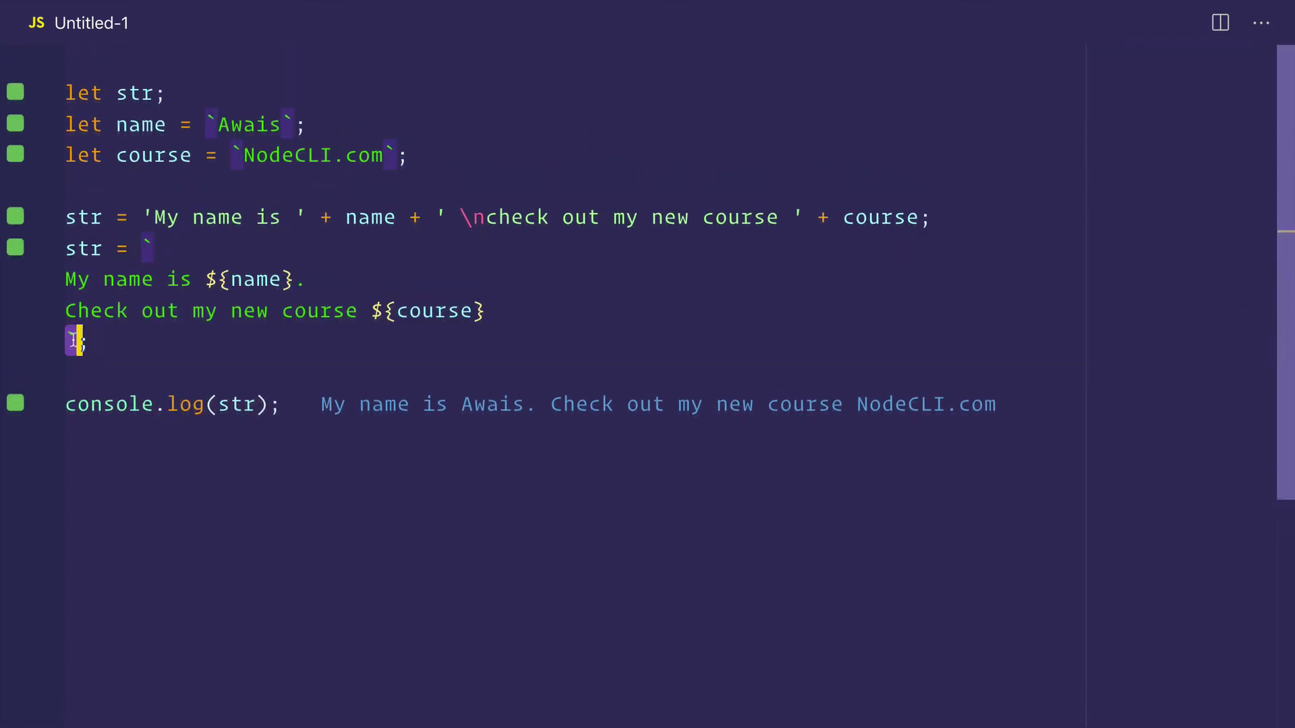
left_click(118, 341)
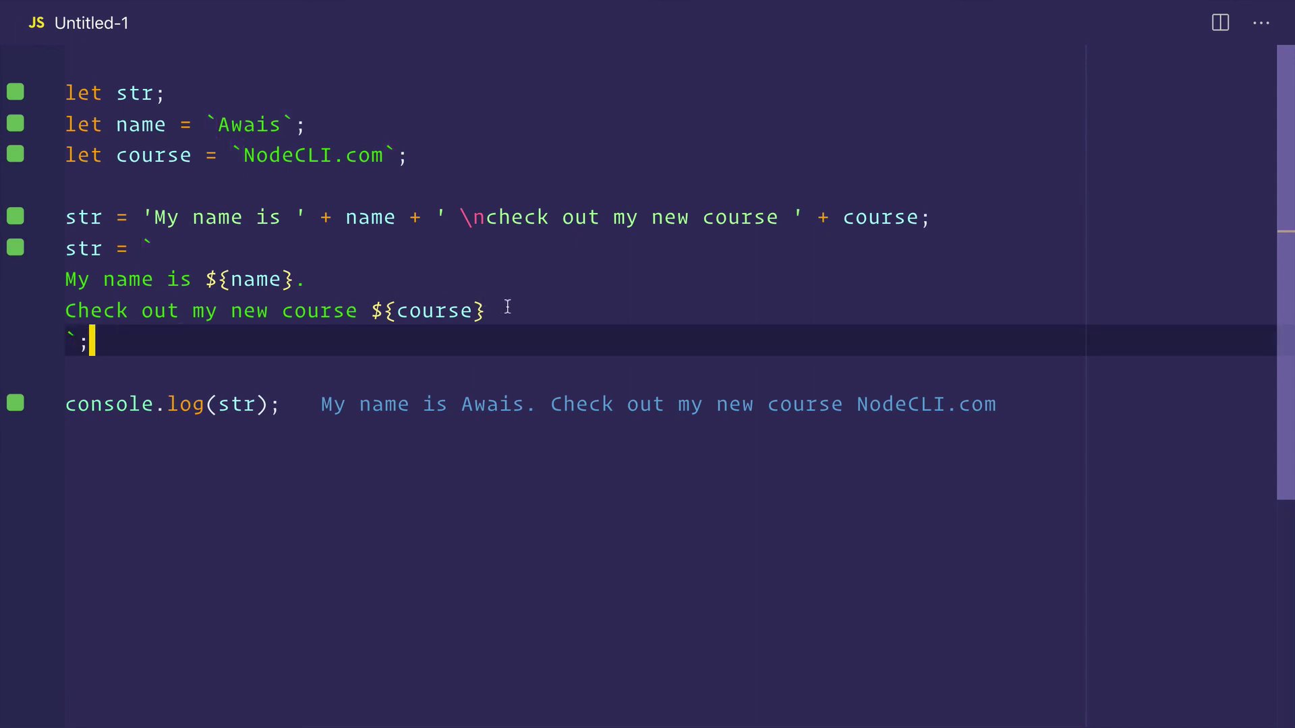
left_click_drag(488, 311, 66, 279)
double_click(258, 279)
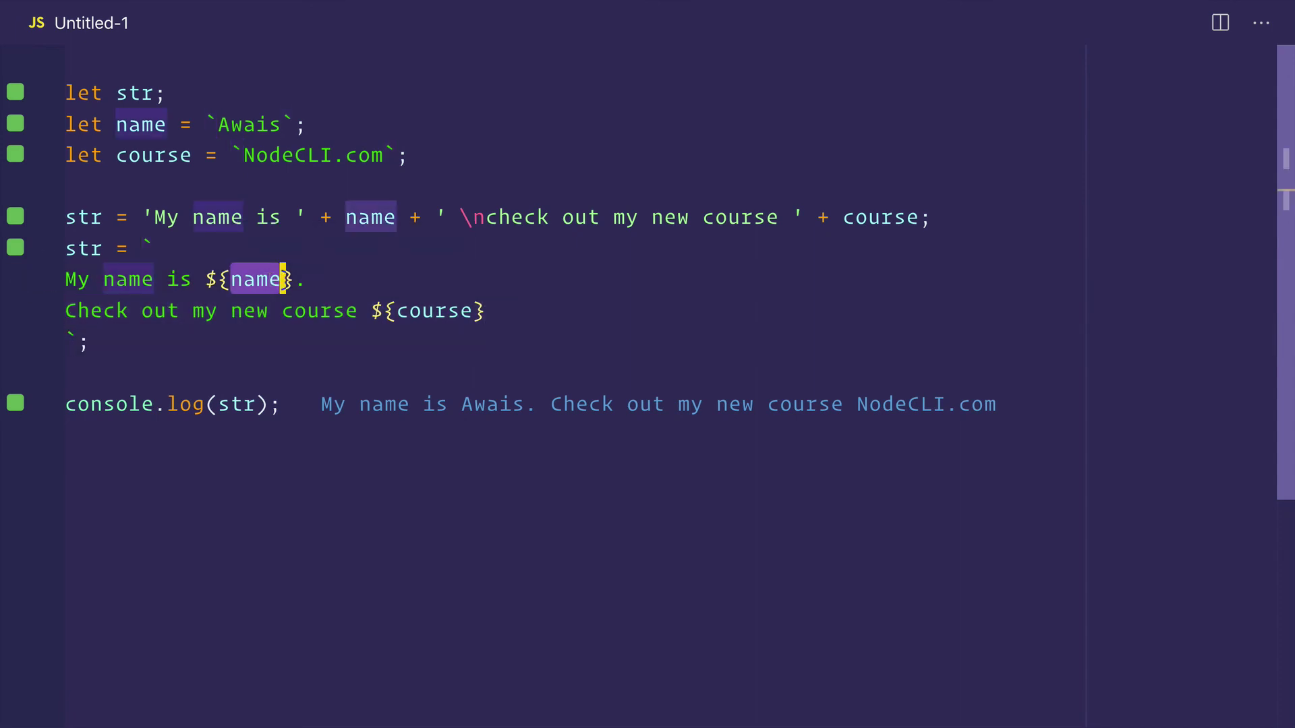
left_click(118, 341)
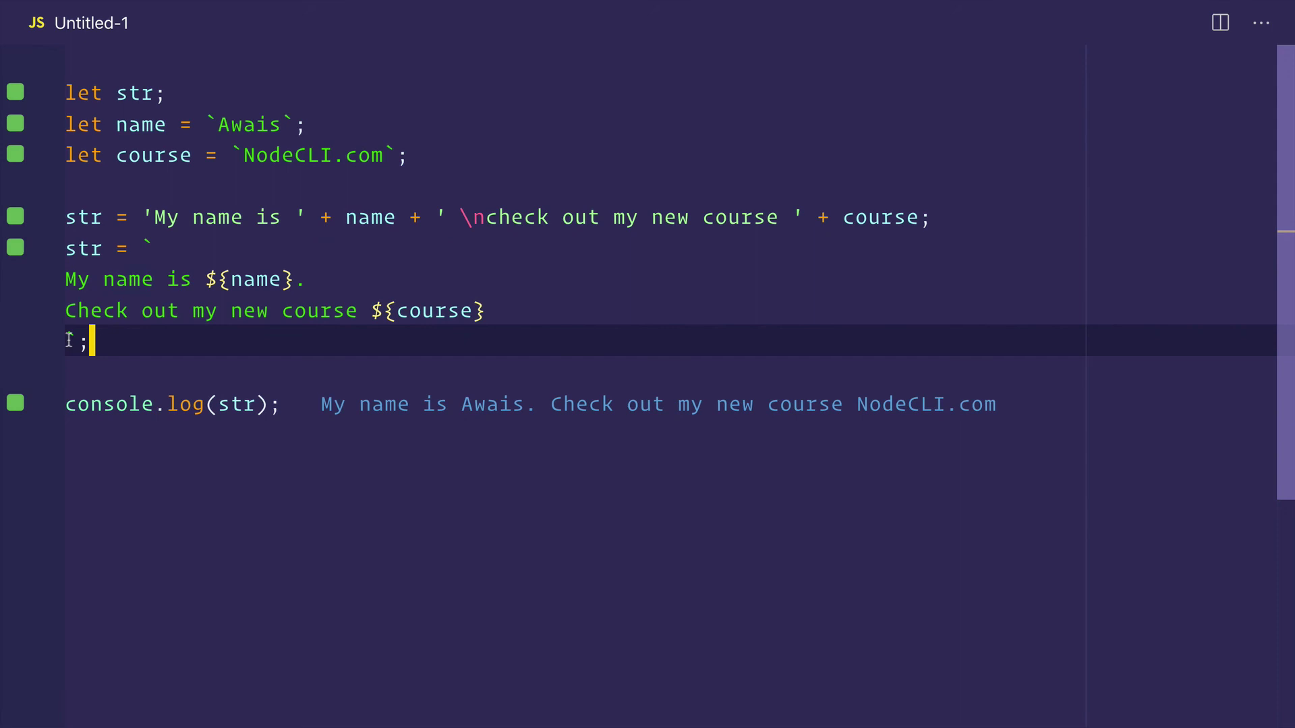
left_click_drag(80, 340, 142, 248)
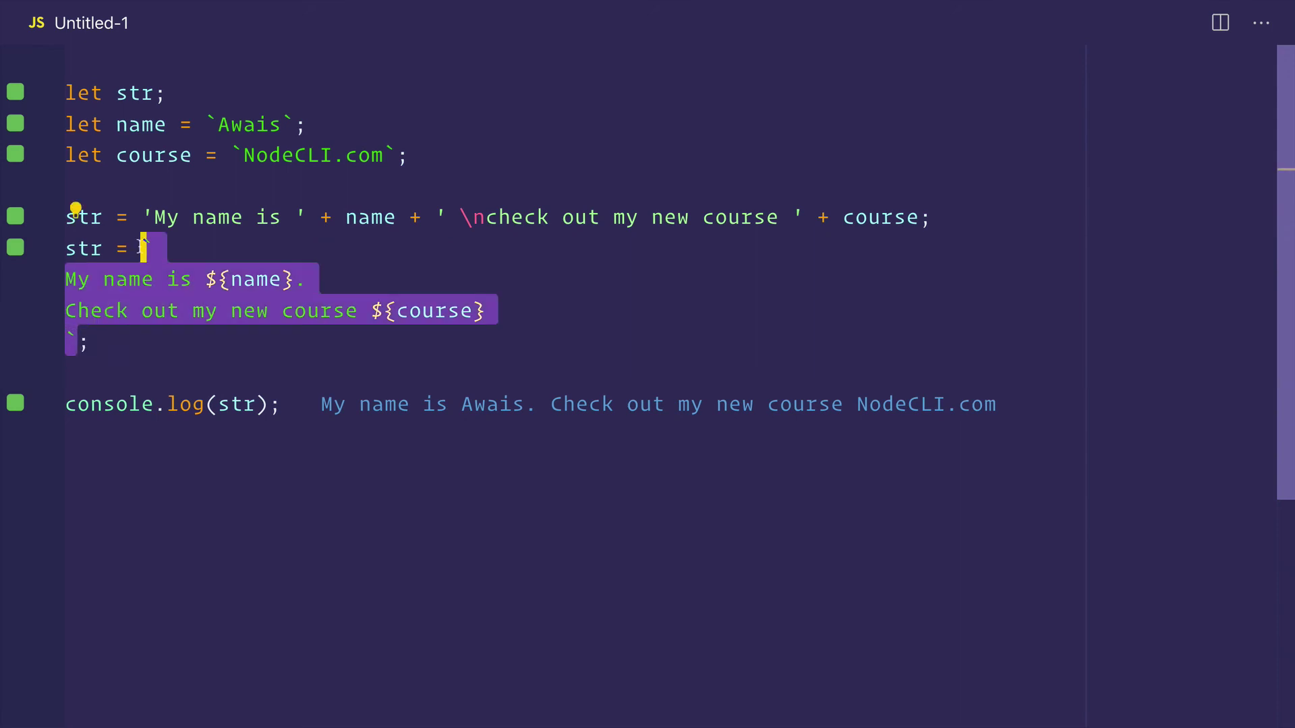
left_click(146, 218)
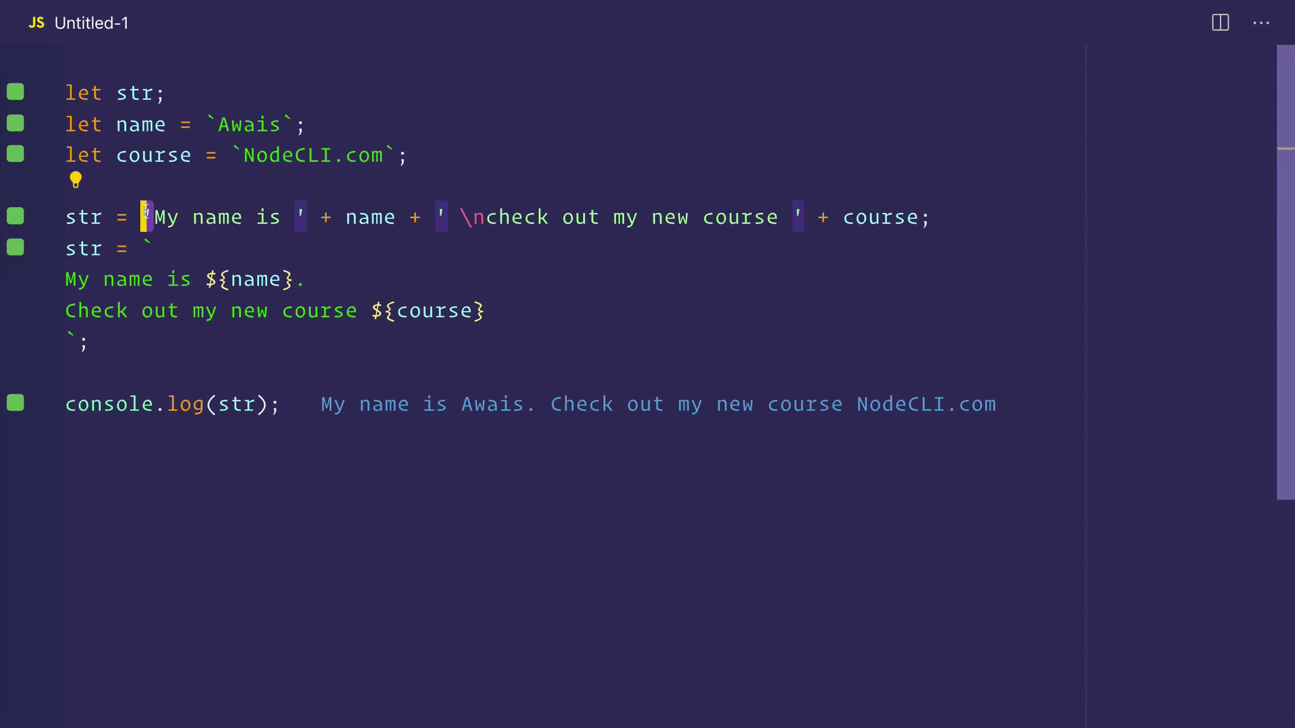